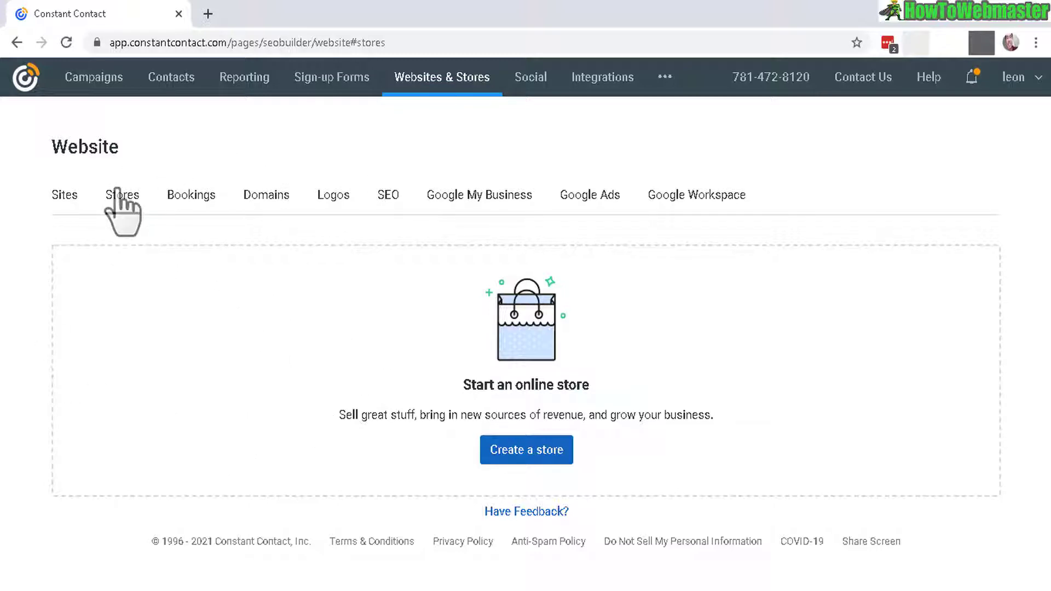
- Start creating an online store and open the business address form for its store details
{"action": "left_click", "coordinate": [530, 457]}
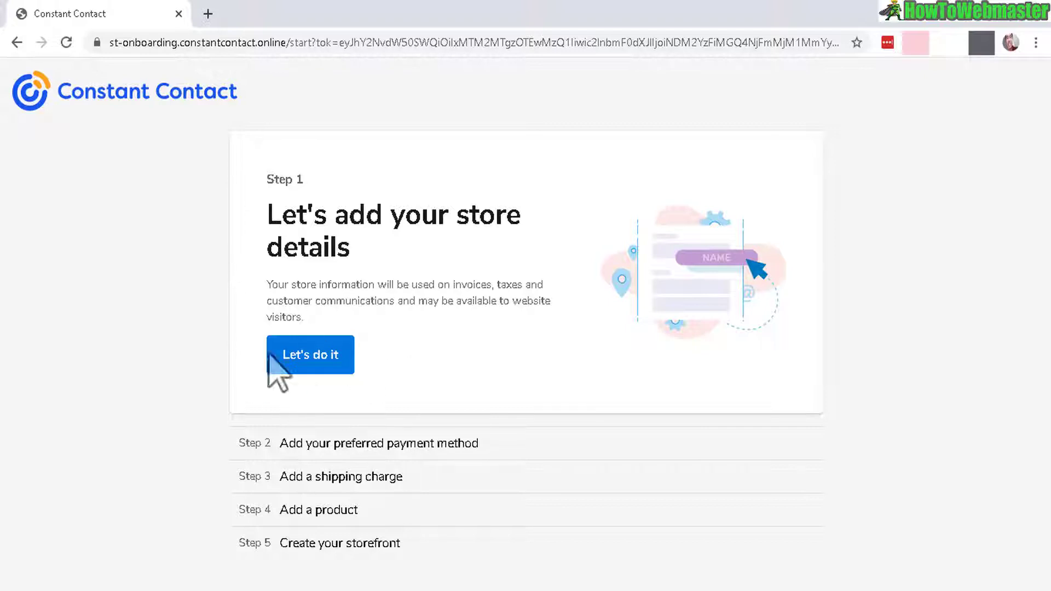
{"action": "left_click", "coordinate": [304, 355]}
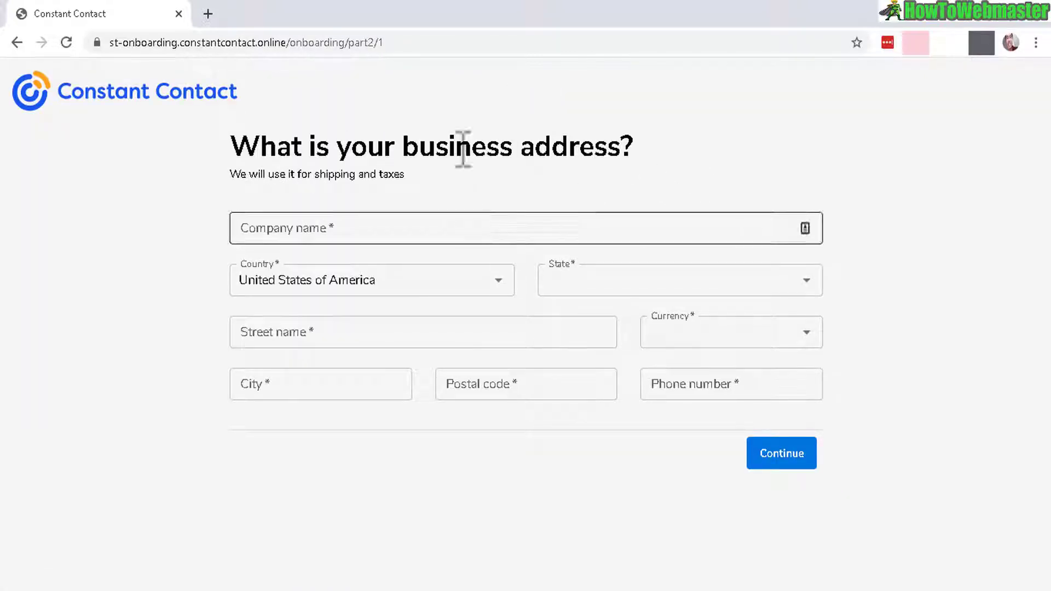
{"action": "left_click_drag", "start_coordinate": [280, 174], "coordinate": [397, 174]}
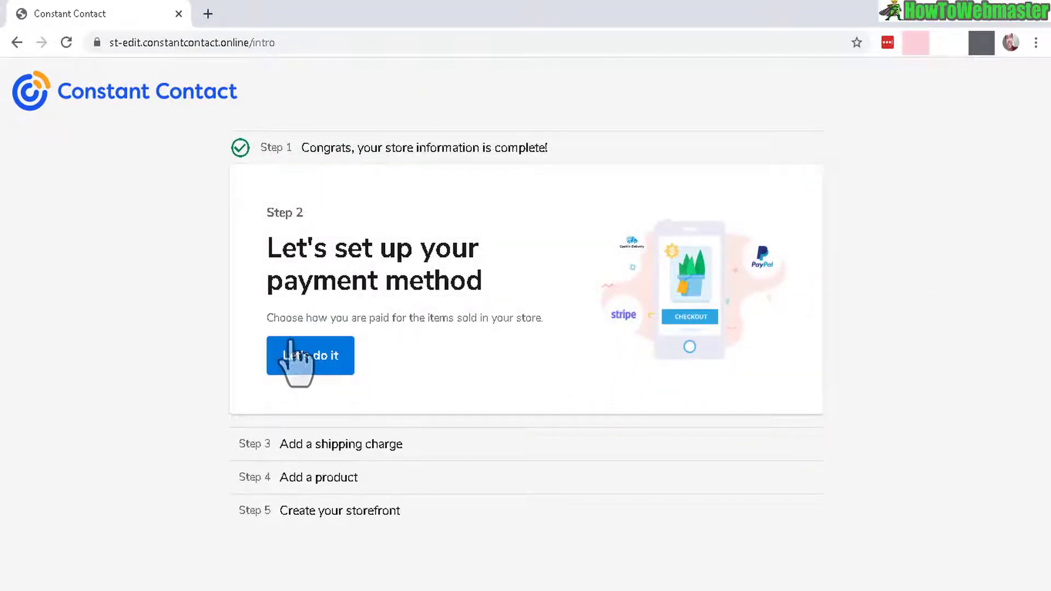
- Go through the store's payment method setup and postpone the tax setup
{"action": "left_click", "coordinate": [307, 361]}
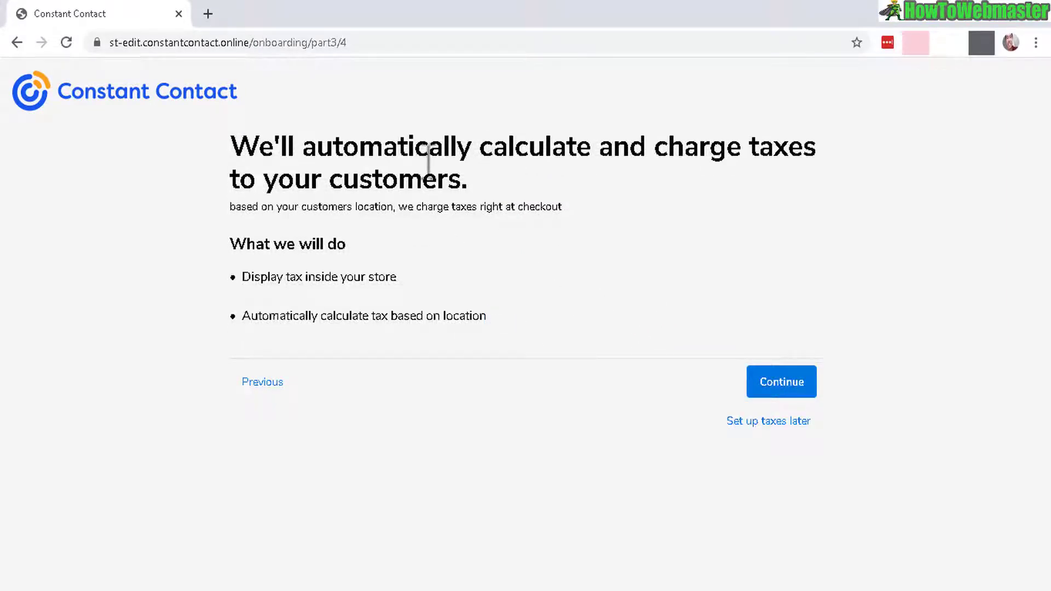
{"action": "left_click_drag", "start_coordinate": [383, 146], "coordinate": [639, 145]}
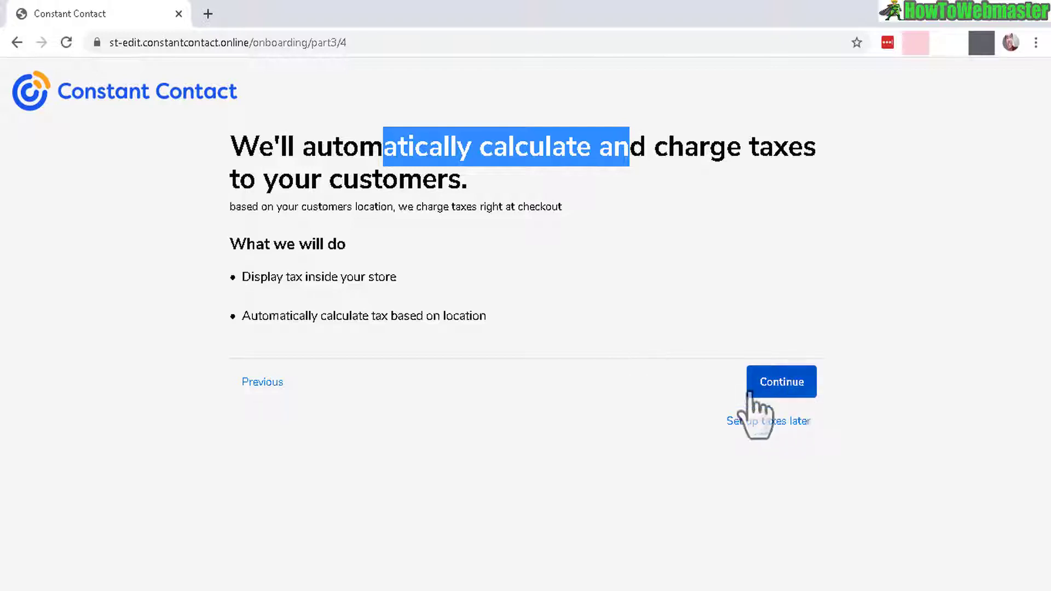
{"action": "left_click", "coordinate": [786, 422]}
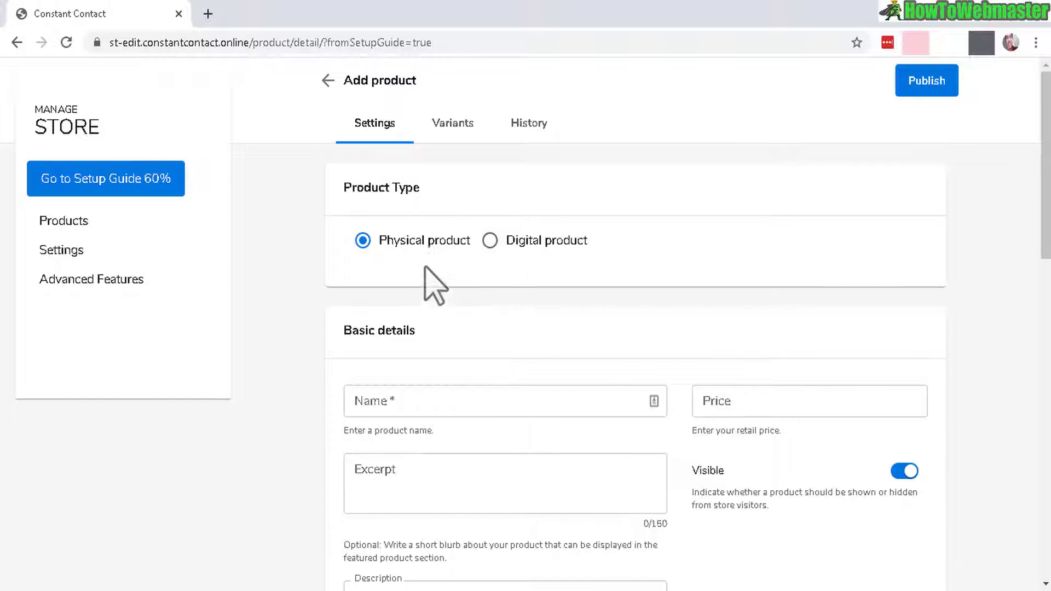
- Fill in the product's basic details: name Minion Toy, price $9.99, excerpt "A minion toy" and a short description about a cute, friendly toy for kids
{"action": "left_click_drag", "start_coordinate": [1046, 225], "coordinate": [1046, 306]}
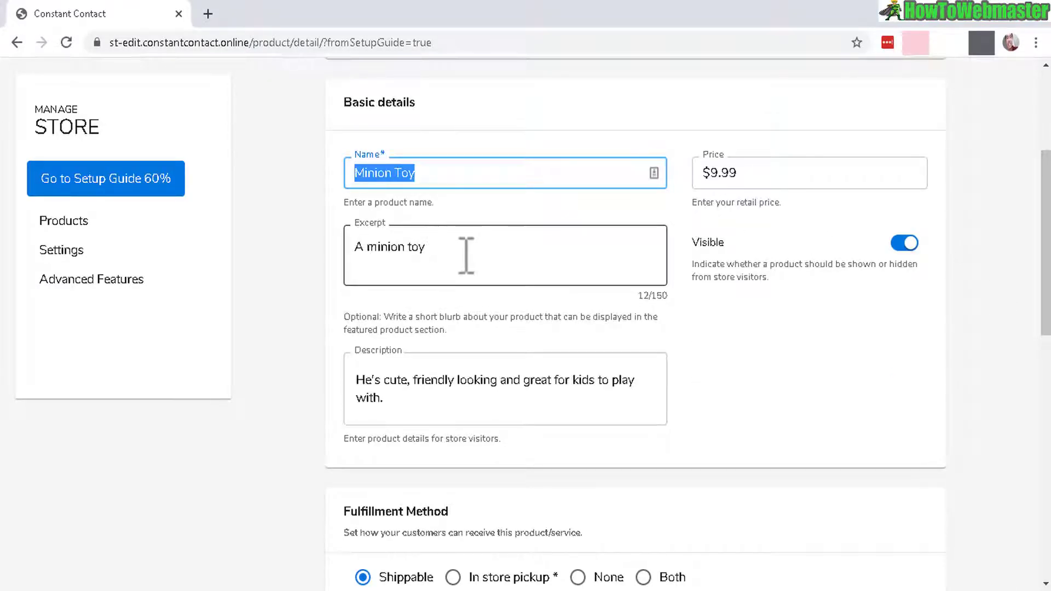
{"action": "key", "text": "Tab"}
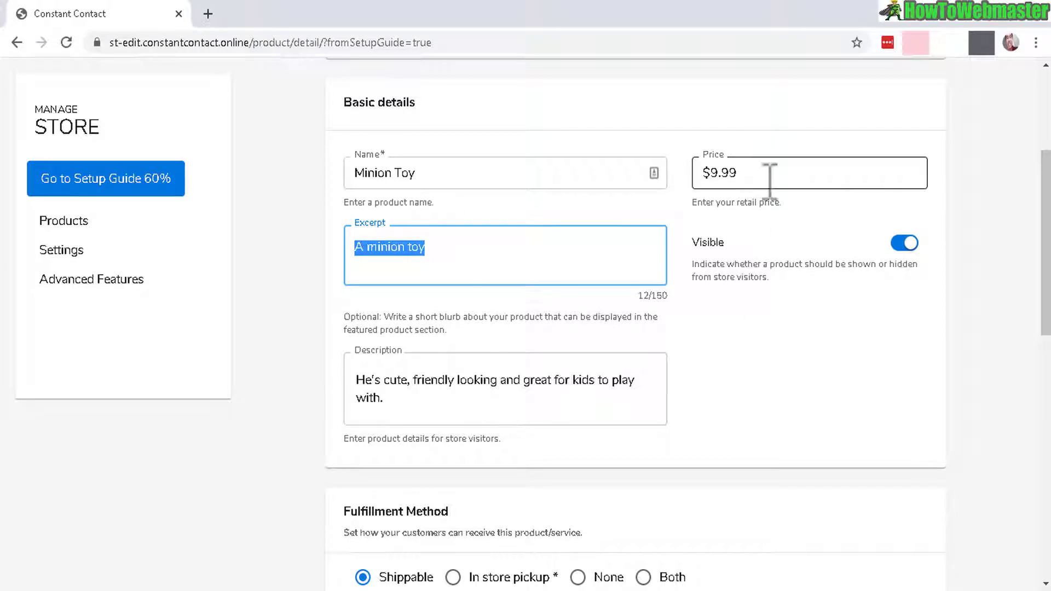
{"action": "left_click_drag", "start_coordinate": [747, 171], "coordinate": [666, 183]}
- Set the shippable product's shipping charge to $5.00 and its weight to 1 lb
{"action": "left_click_drag", "start_coordinate": [1049, 239], "coordinate": [1049, 377]}
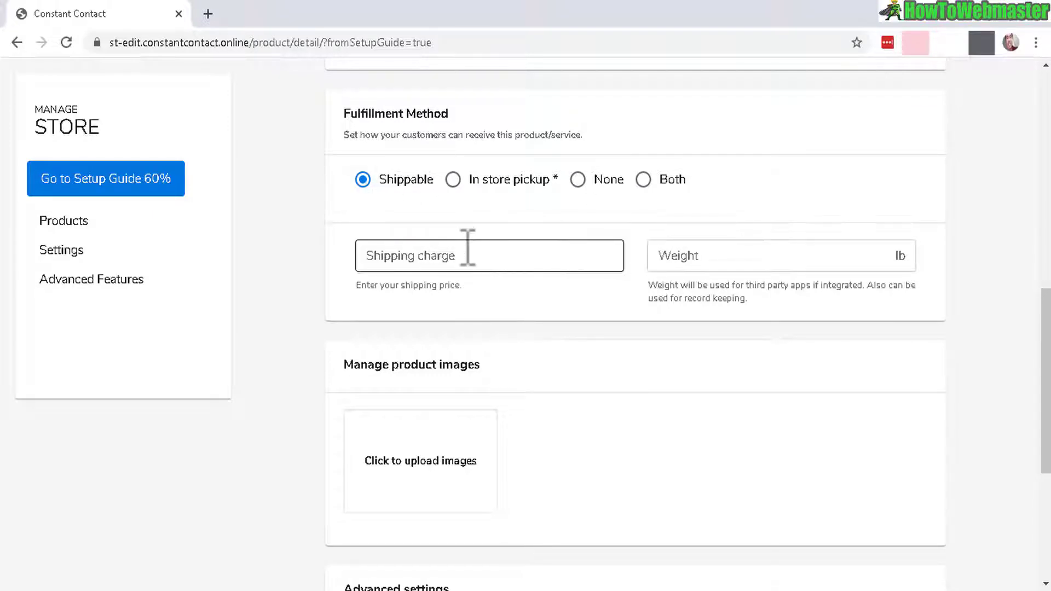
{"action": "left_click", "coordinate": [497, 255]}
{"action": "type", "text": "5"}
{"action": "left_click", "coordinate": [732, 256]}
{"action": "type", "text": "1"}
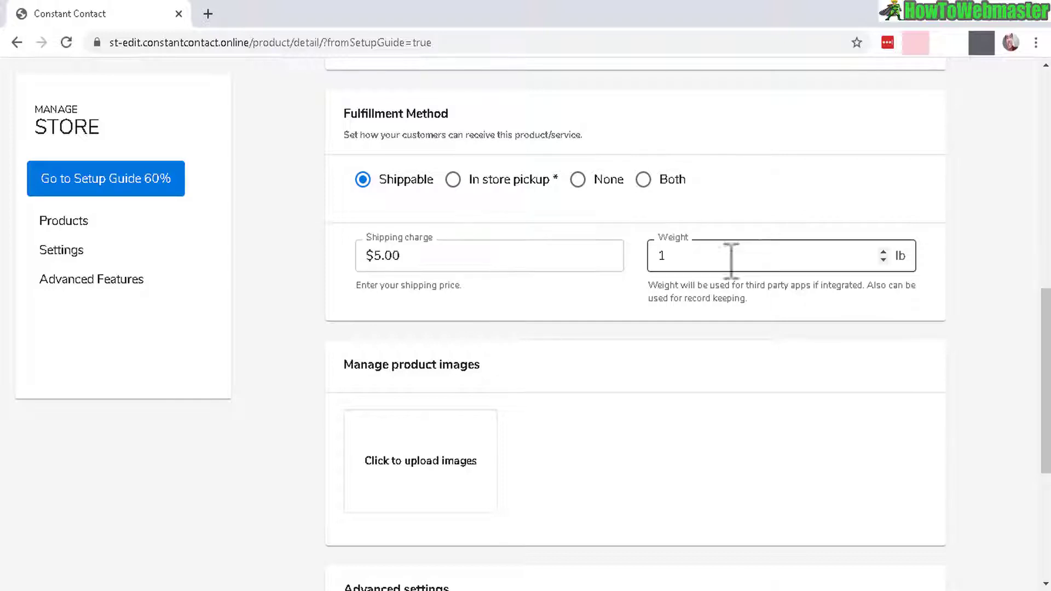
- Upload minion.jpg and toy.jpg and add both as product images, the single minion first and the group of three second
{"action": "scroll", "coordinate": [383, 262], "scroll_direction": "down", "scroll_amount": 5}
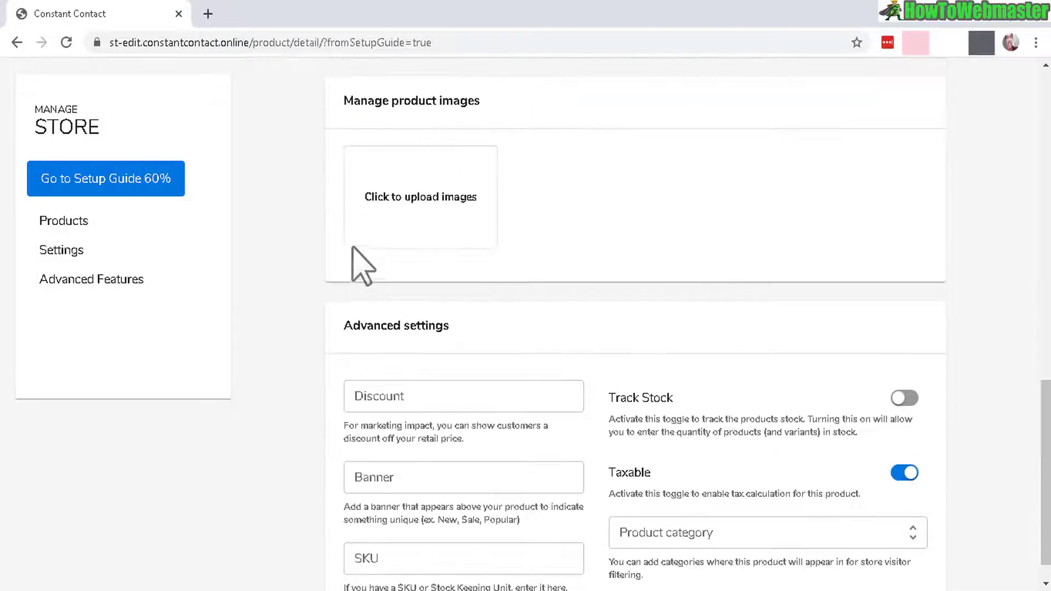
{"action": "left_click", "coordinate": [466, 219]}
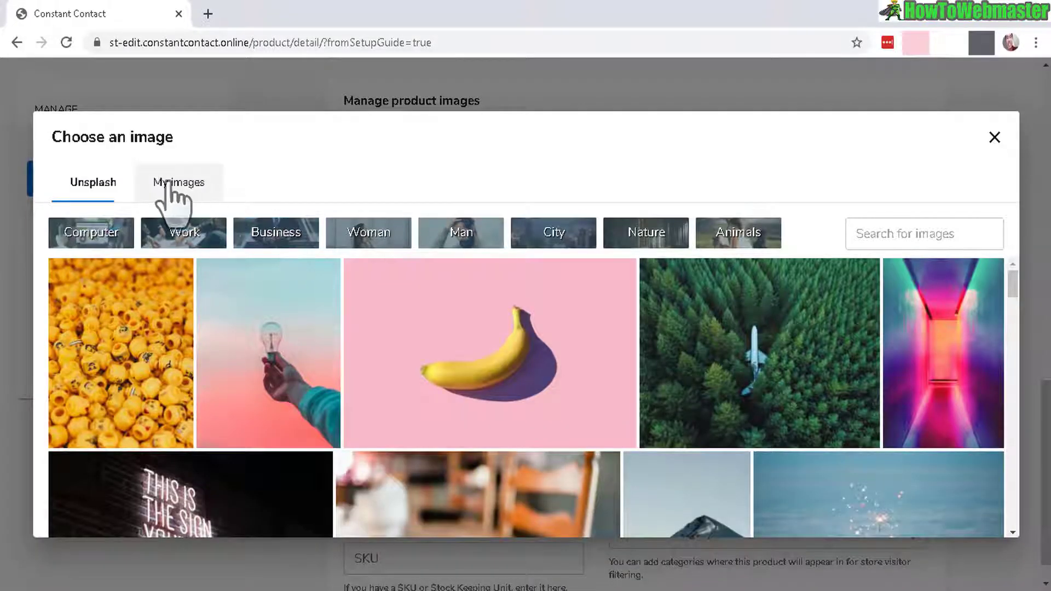
{"action": "left_click", "coordinate": [181, 189]}
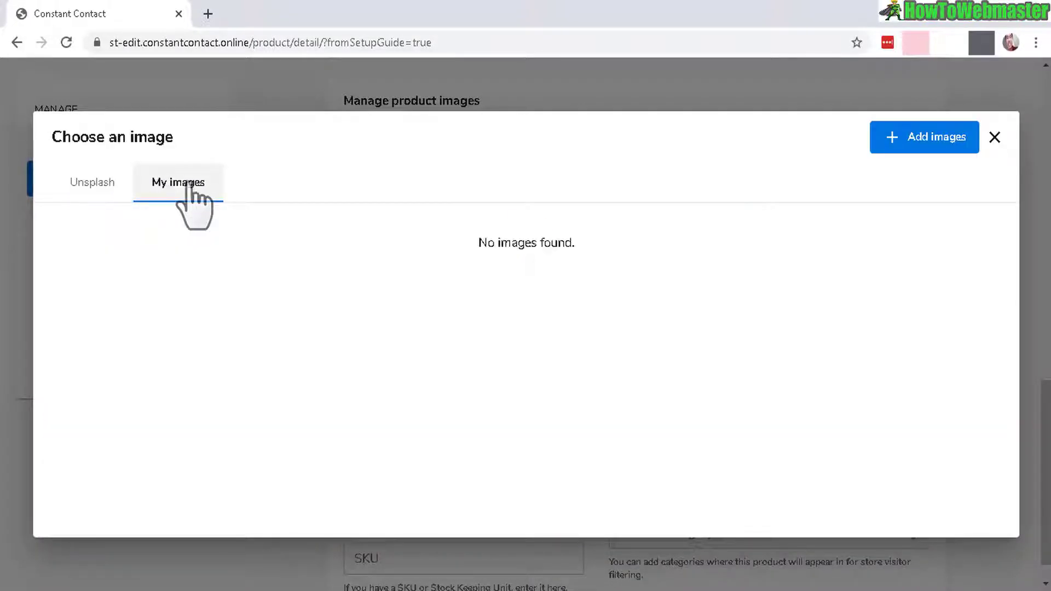
{"action": "left_click", "coordinate": [923, 147]}
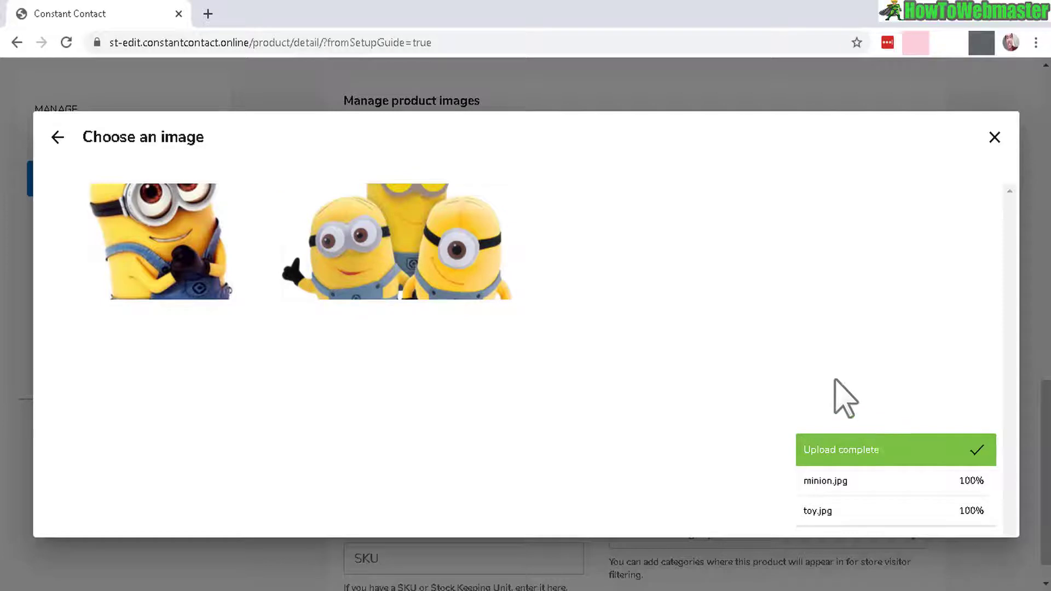
{"action": "left_click", "coordinate": [172, 280]}
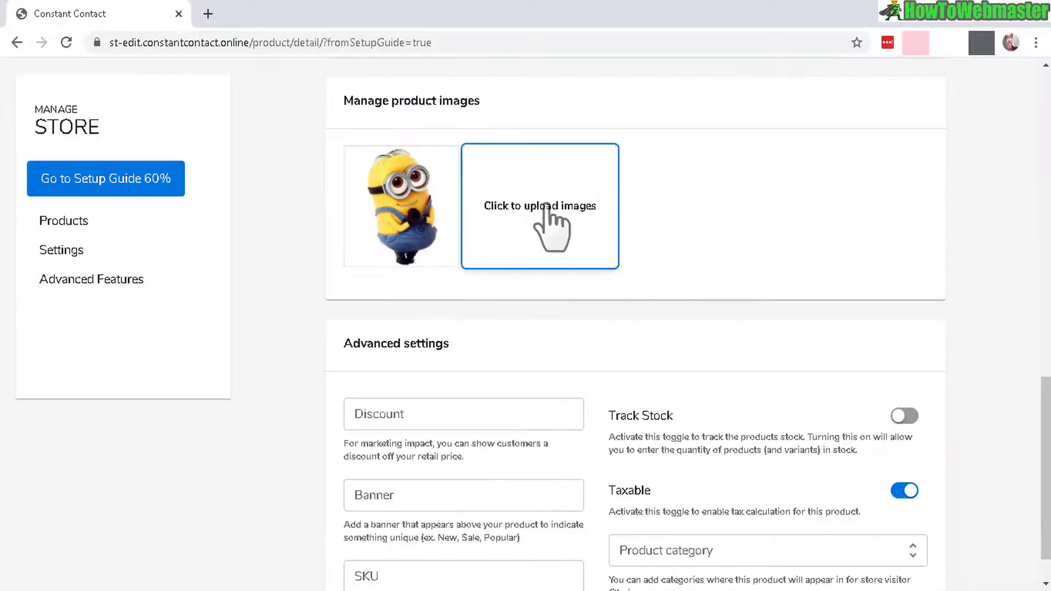
{"action": "left_click", "coordinate": [550, 204]}
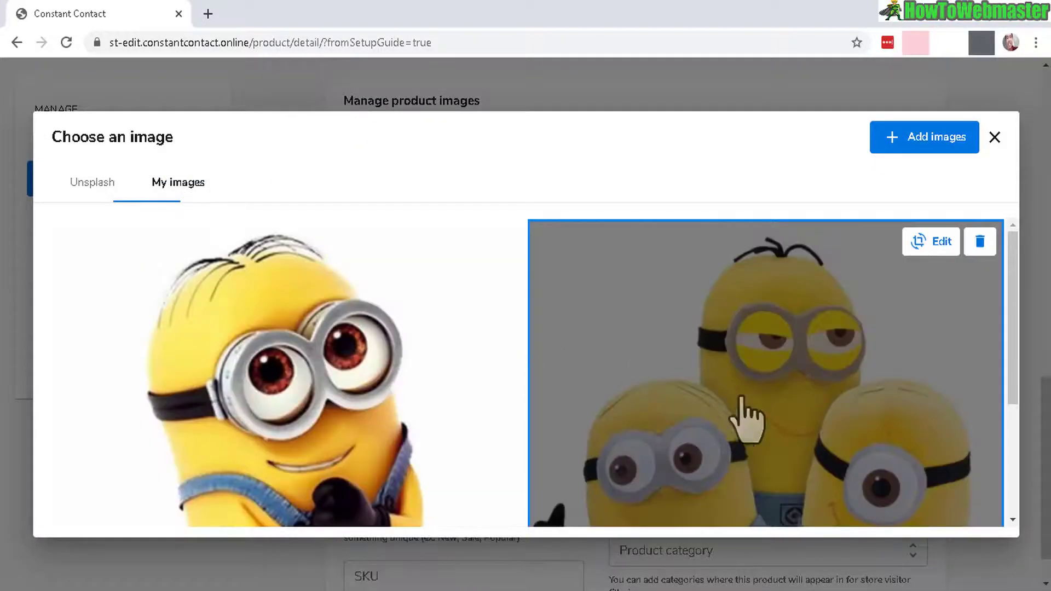
{"action": "left_click", "coordinate": [743, 403]}
- Enable stock tracking in the product's advanced settings and save the product
{"action": "scroll", "coordinate": [334, 307], "scroll_direction": "down", "scroll_amount": 1}
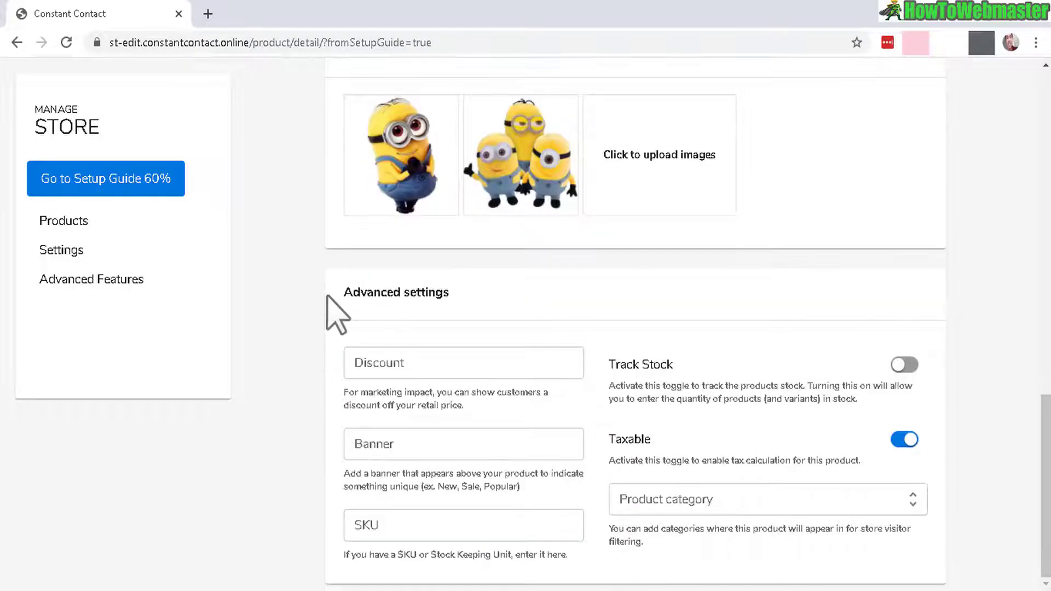
{"action": "left_click_drag", "start_coordinate": [356, 295], "coordinate": [437, 296]}
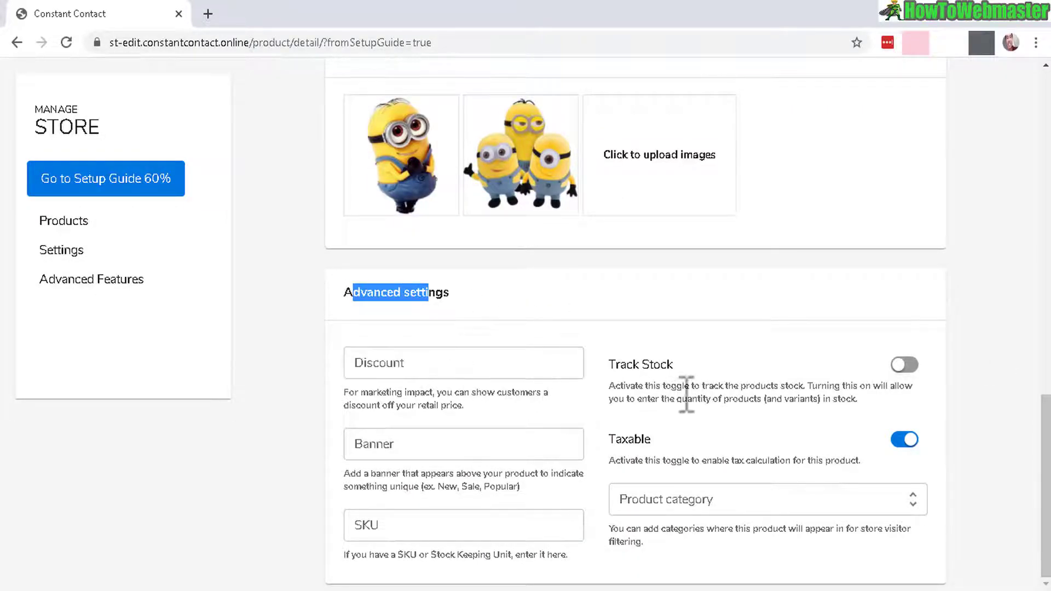
{"action": "left_click", "coordinate": [904, 365]}
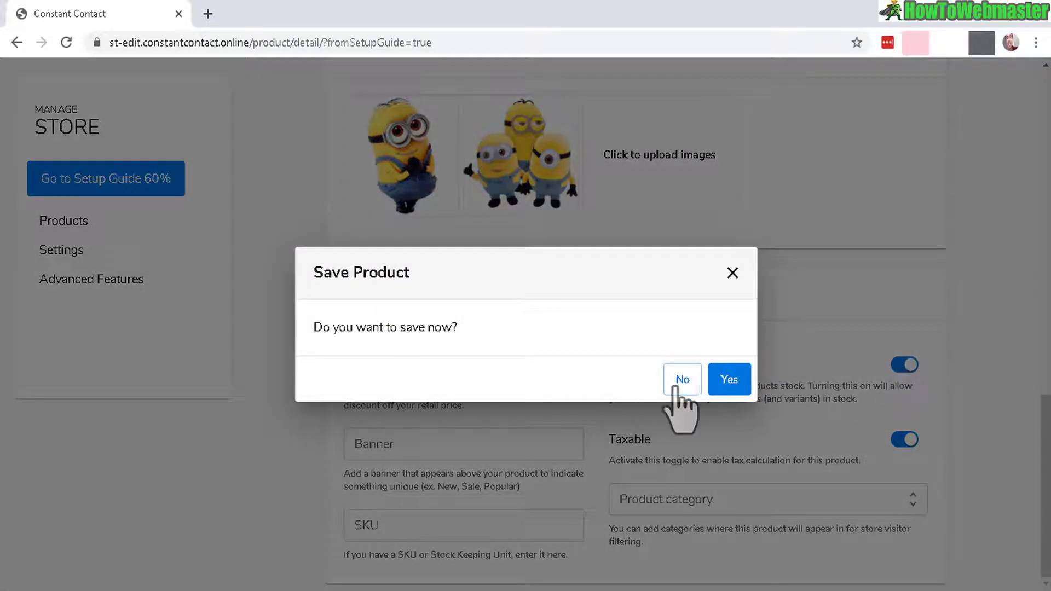
{"action": "left_click", "coordinate": [732, 383]}
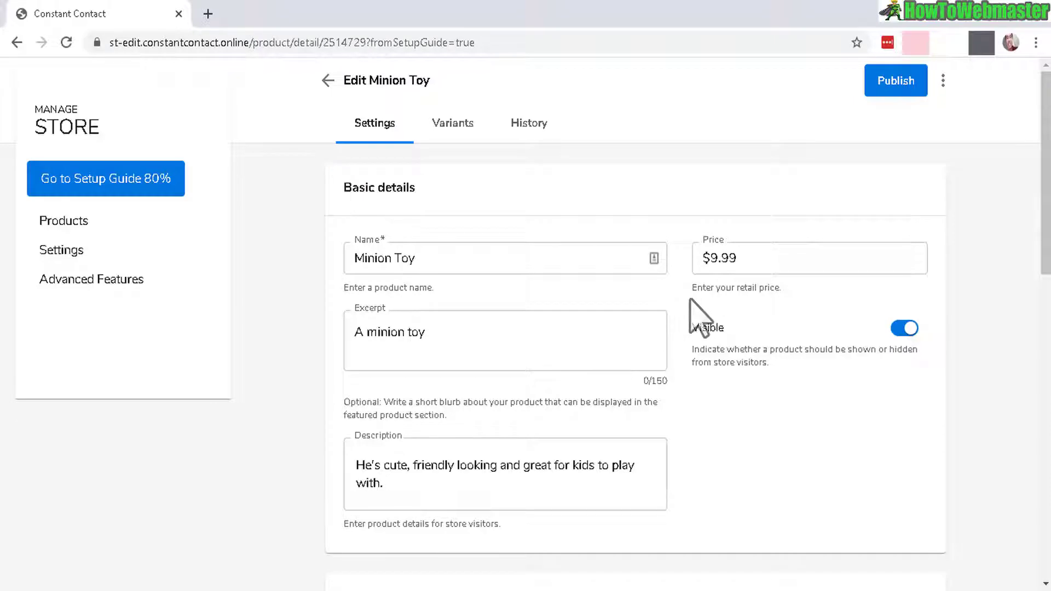
- Check the product's variants page, return to the setup guide and start creating the storefront
{"action": "left_click", "coordinate": [453, 123]}
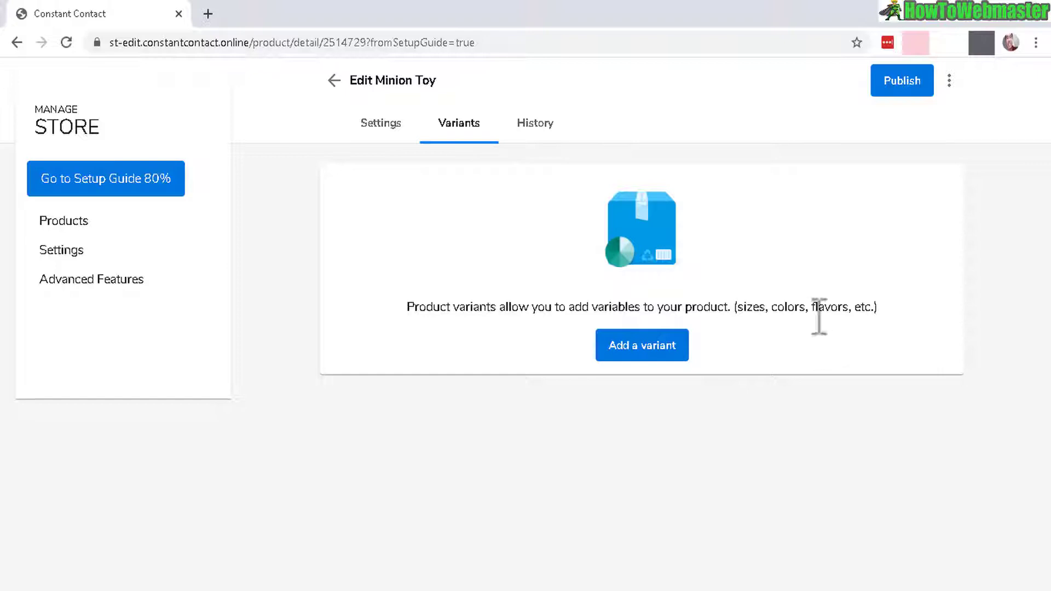
{"action": "left_click", "coordinate": [117, 189]}
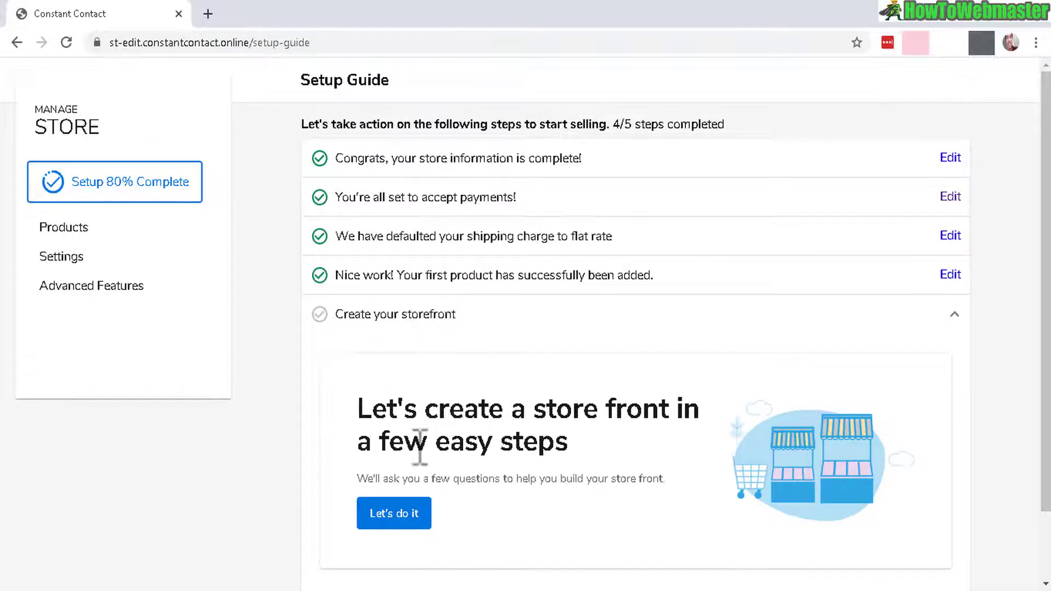
{"action": "left_click", "coordinate": [415, 514]}
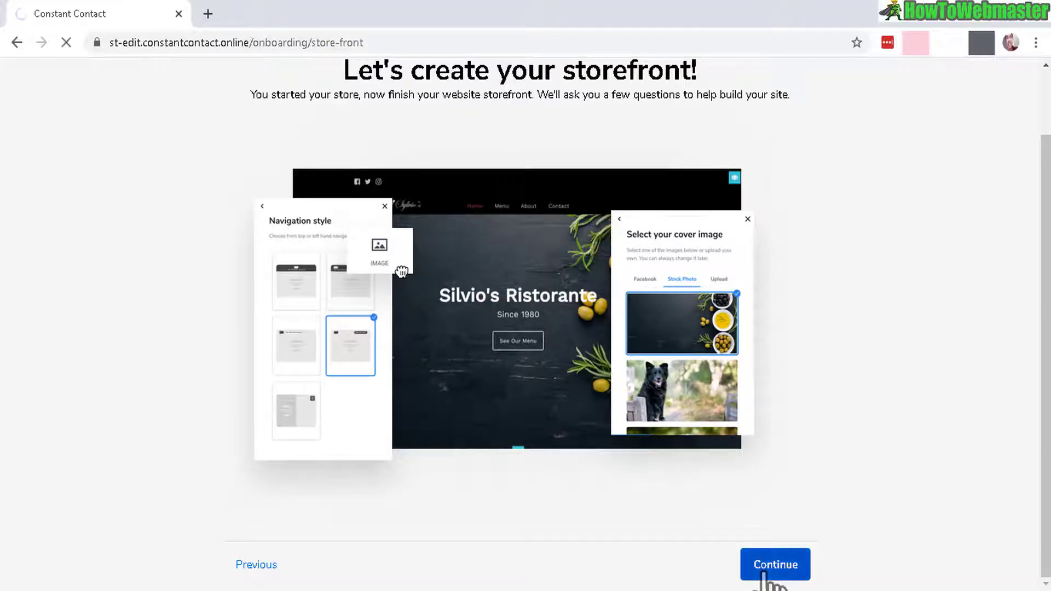
{"action": "left_click", "coordinate": [764, 567]}
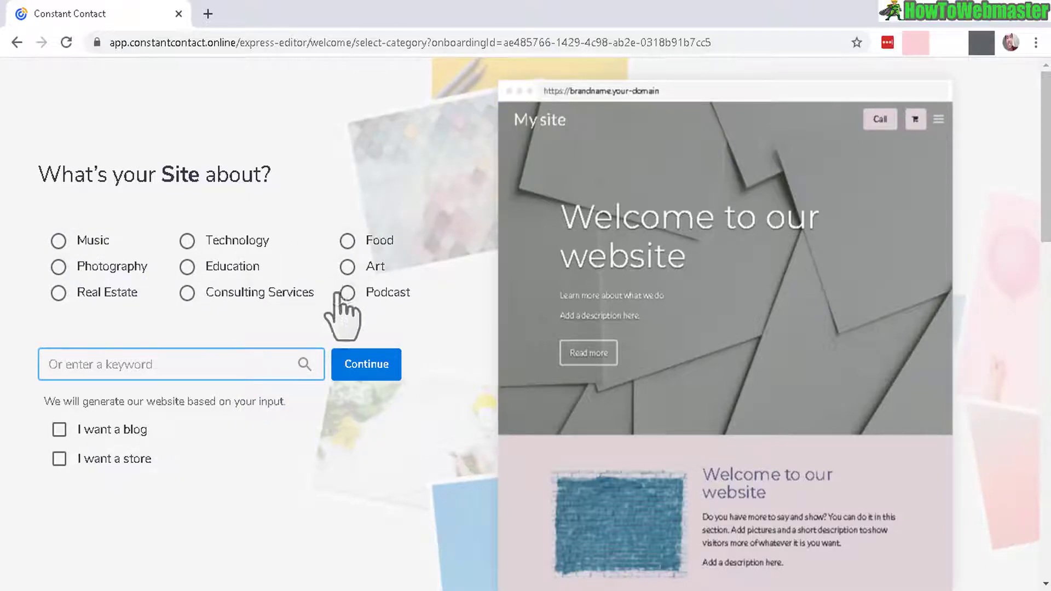
- Set the site's topic keyword to Toy Store and include a store in the generated website
{"action": "left_click", "coordinate": [150, 362]}
{"action": "type", "text": "Toy Store"}
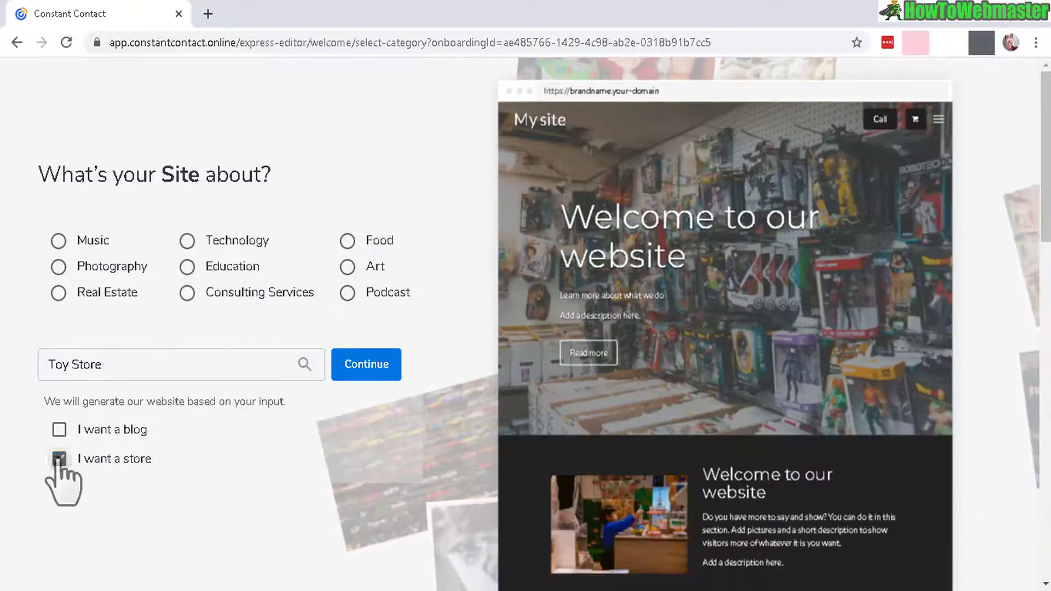
{"action": "left_click", "coordinate": [59, 460]}
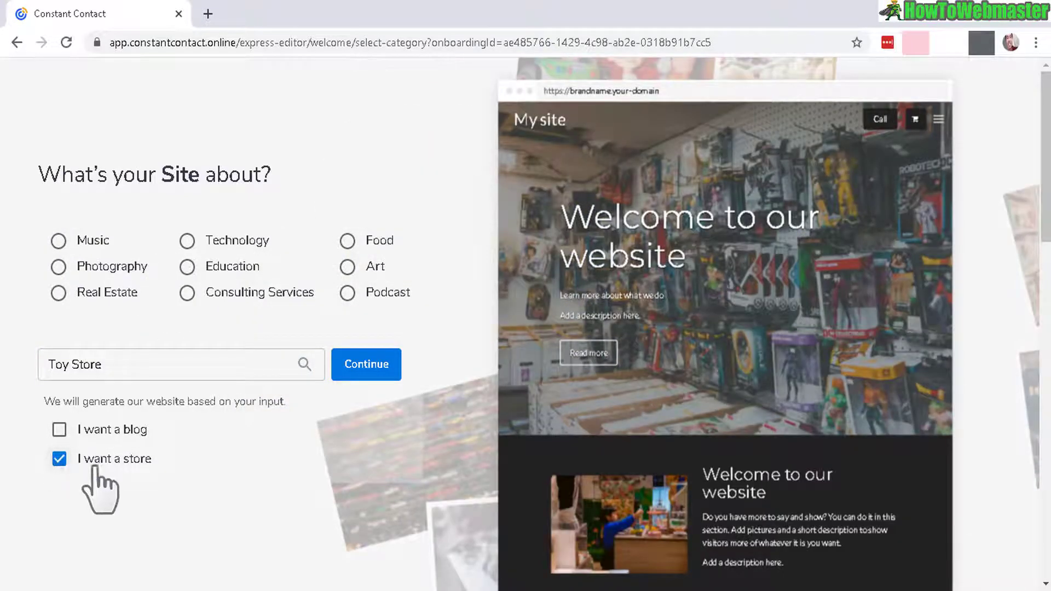
{"action": "left_click", "coordinate": [364, 368]}
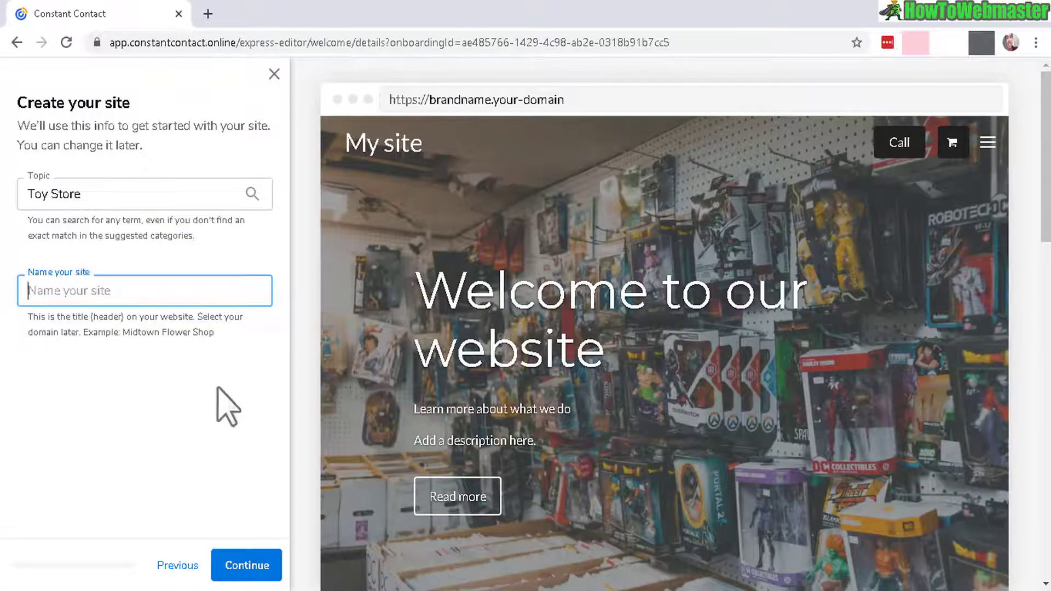
- Name the site "Leon's Shop" and proceed to the cover image
{"action": "type", "text": "Leon's Shop"}
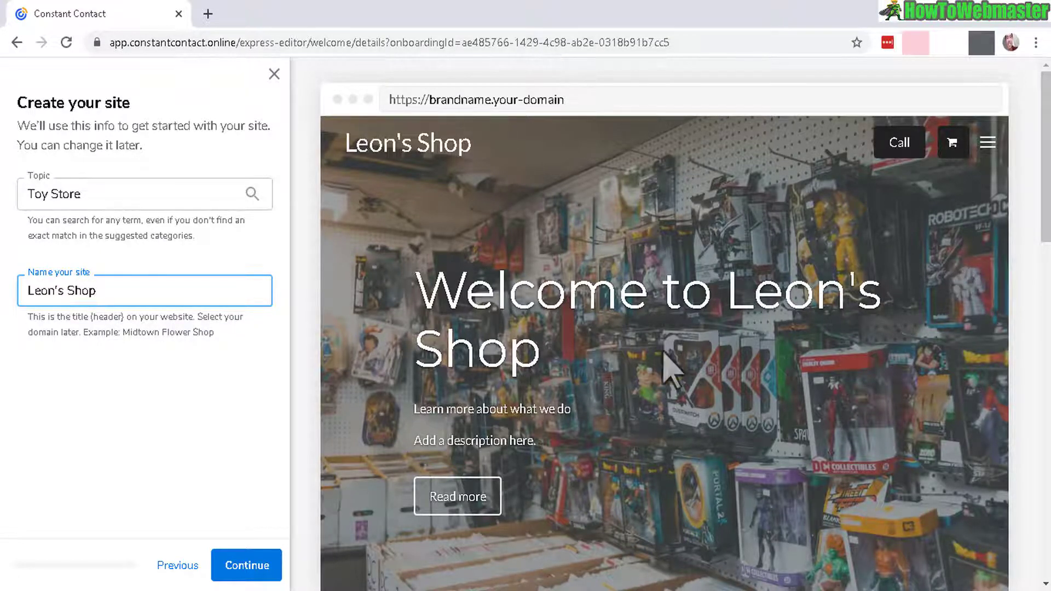
{"action": "left_click_drag", "start_coordinate": [27, 283], "coordinate": [210, 383]}
{"action": "left_click", "coordinate": [245, 569]}
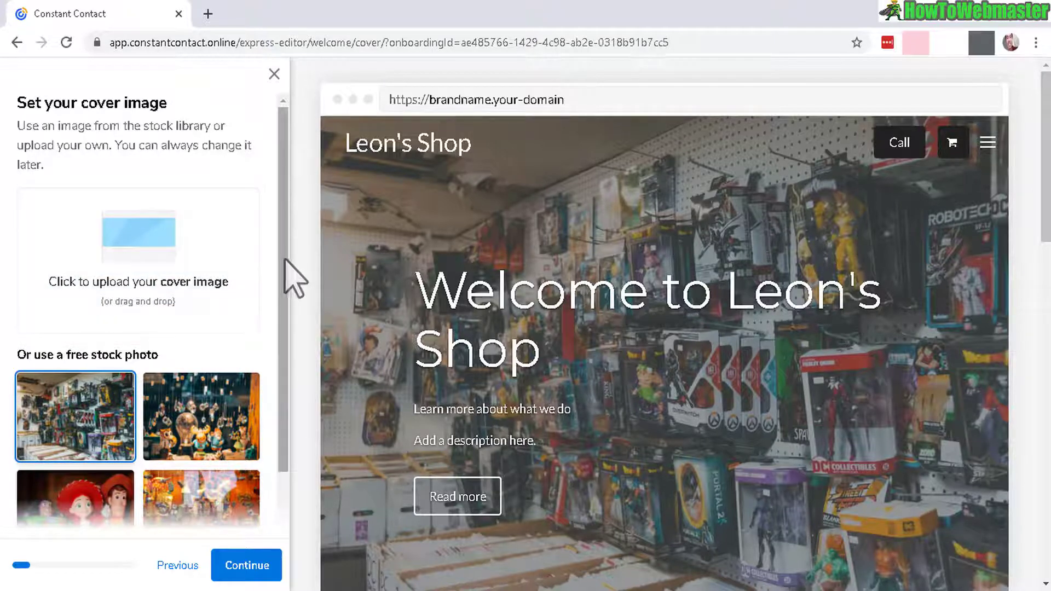
- Use the stock photo with hanging crystals and figurines as the cover image, and skip adding a logo
{"action": "scroll", "coordinate": [290, 356], "scroll_direction": "down", "scroll_amount": 2}
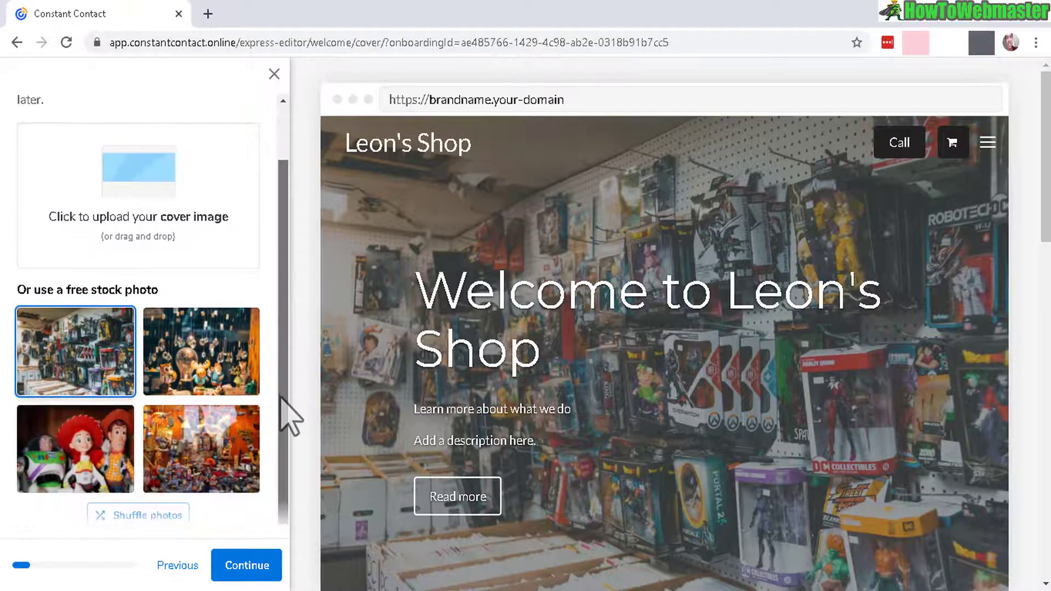
{"action": "left_click", "coordinate": [167, 369]}
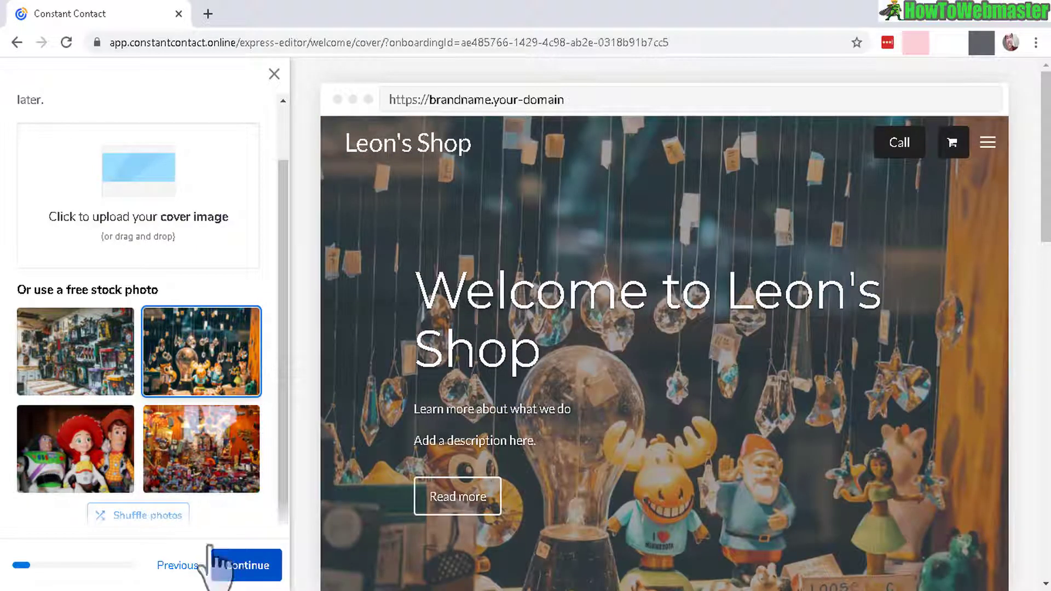
{"action": "left_click", "coordinate": [238, 565]}
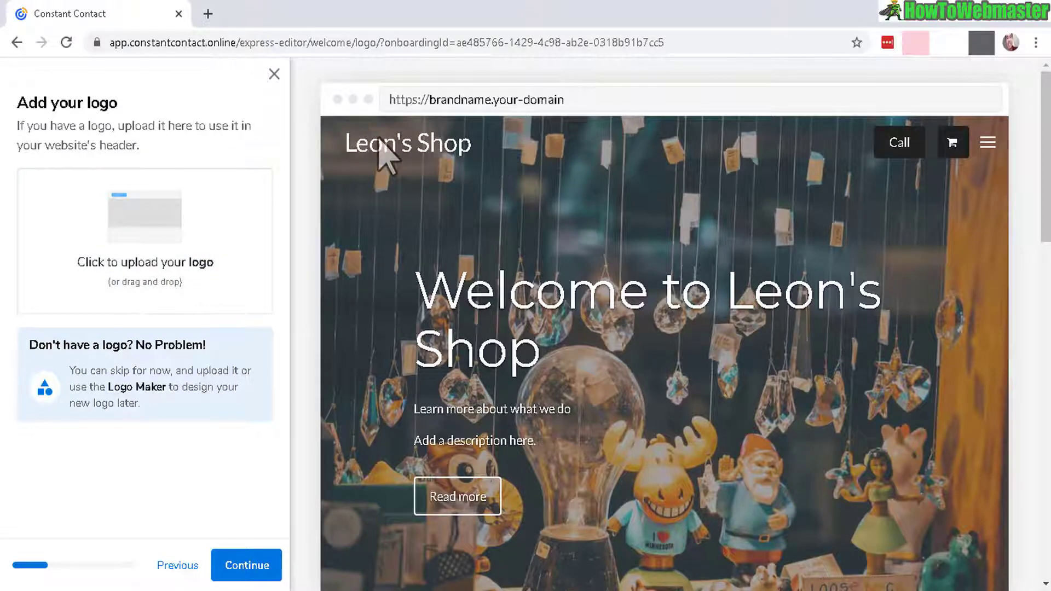
{"action": "left_click", "coordinate": [248, 565]}
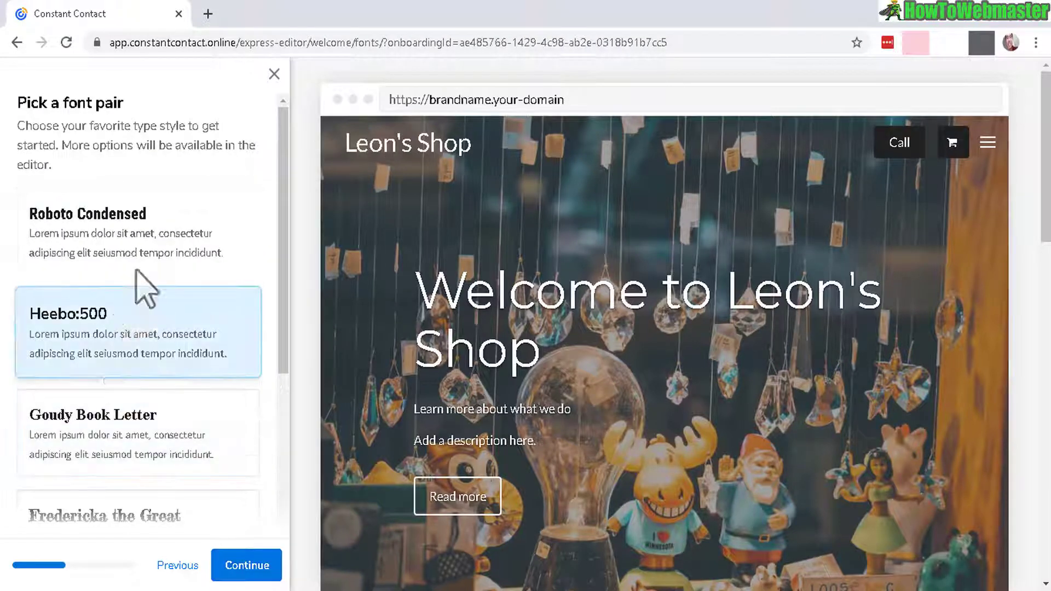
- Compare the Roboto Condensed and Goudy Book Letter font pairs, and choose the Montserrat pair for the site
{"action": "left_click", "coordinate": [135, 246]}
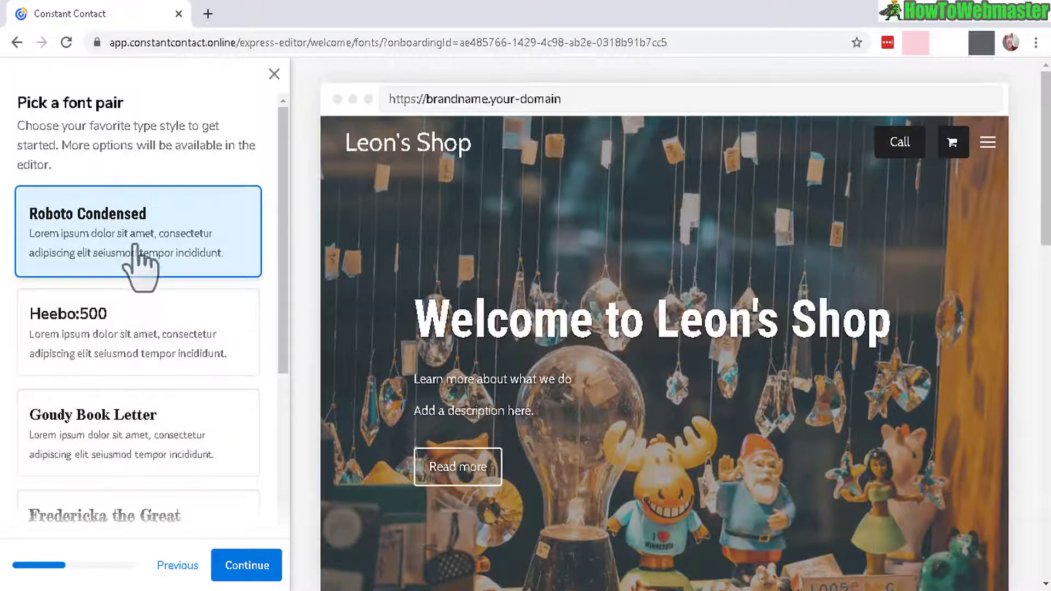
{"action": "left_click", "coordinate": [135, 331]}
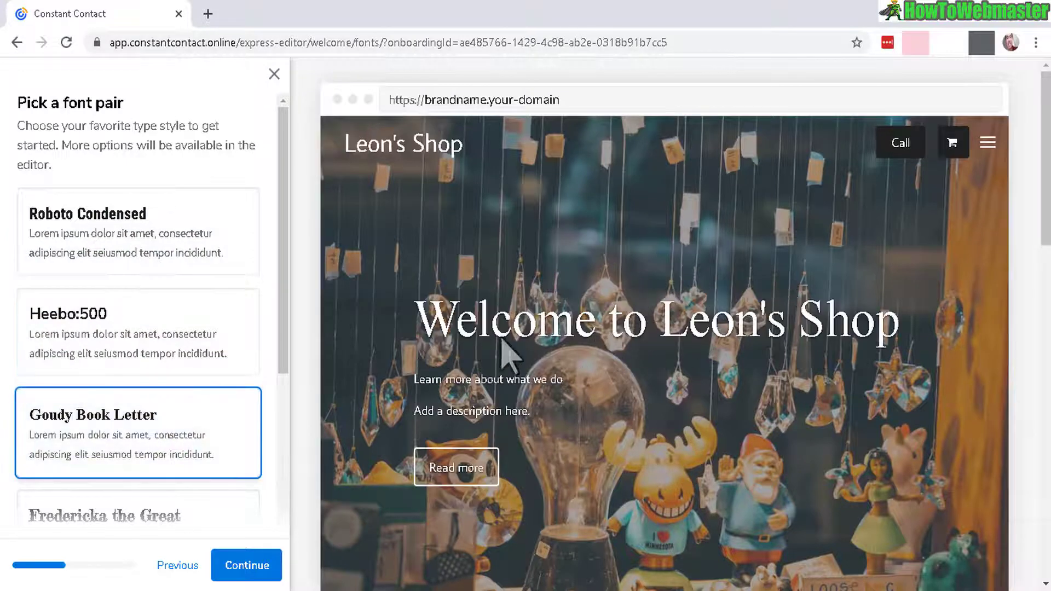
{"action": "left_click_drag", "start_coordinate": [286, 230], "coordinate": [284, 381]}
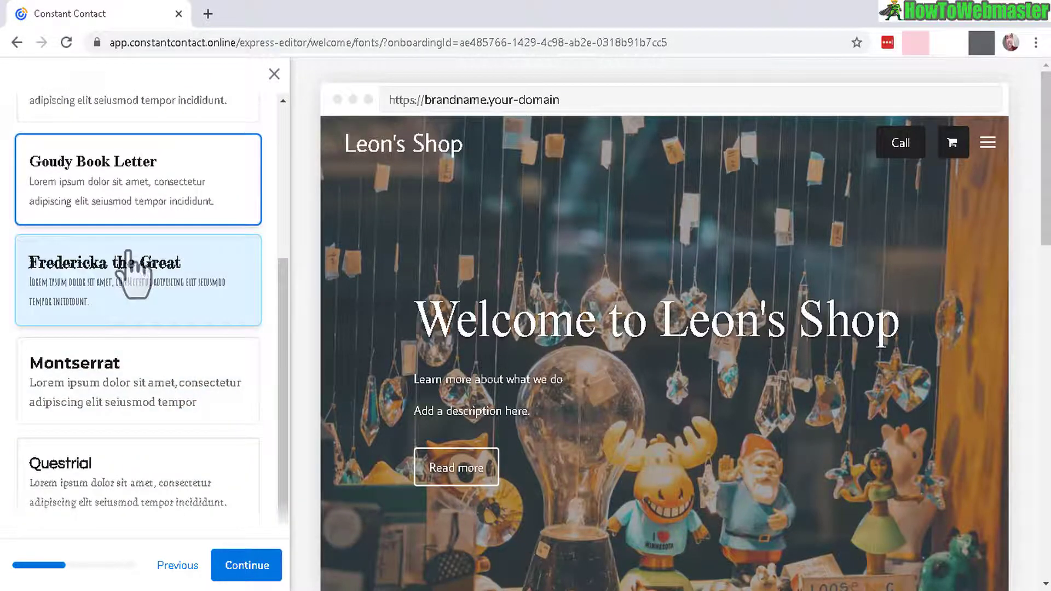
{"action": "left_click", "coordinate": [181, 378]}
{"action": "left_click", "coordinate": [249, 570]}
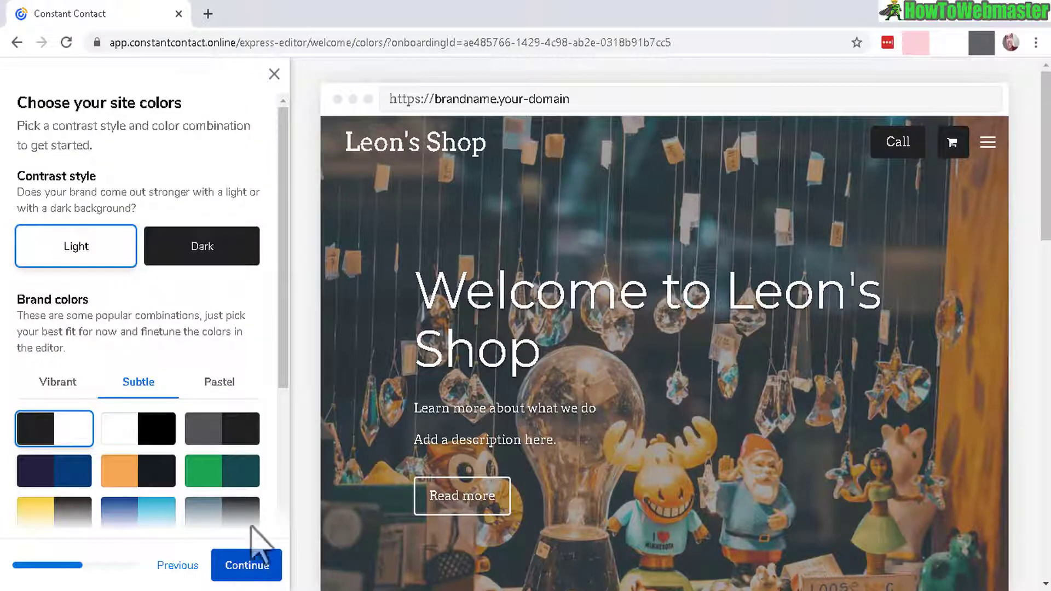
- Set the site colors to the Light contrast style with the vibrant blue and pink combination
{"action": "scroll", "coordinate": [282, 339], "scroll_direction": "down", "scroll_amount": 2}
{"action": "left_click", "coordinate": [167, 161]}
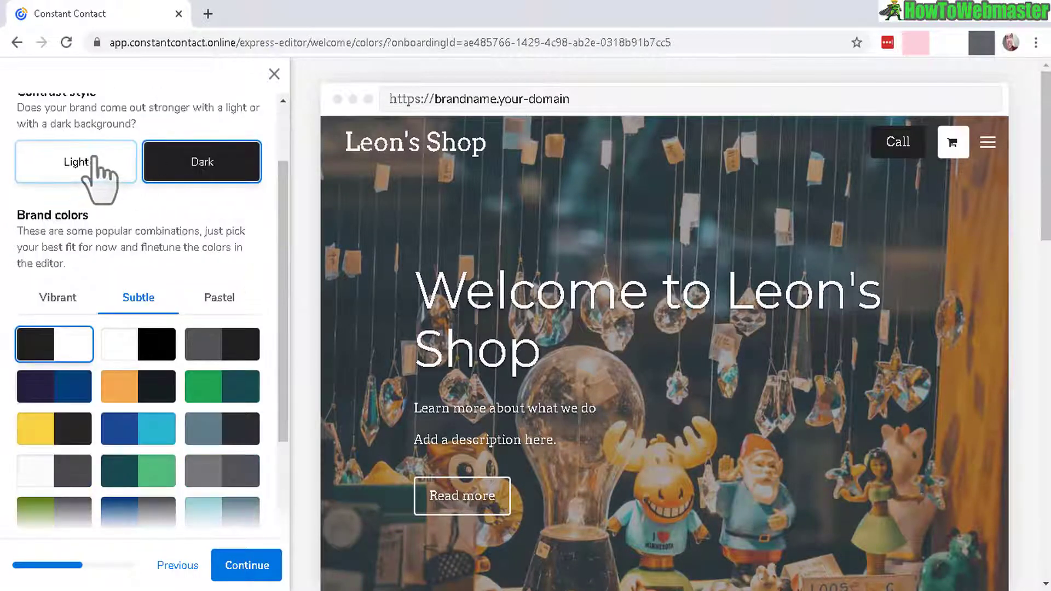
{"action": "left_click", "coordinate": [95, 160]}
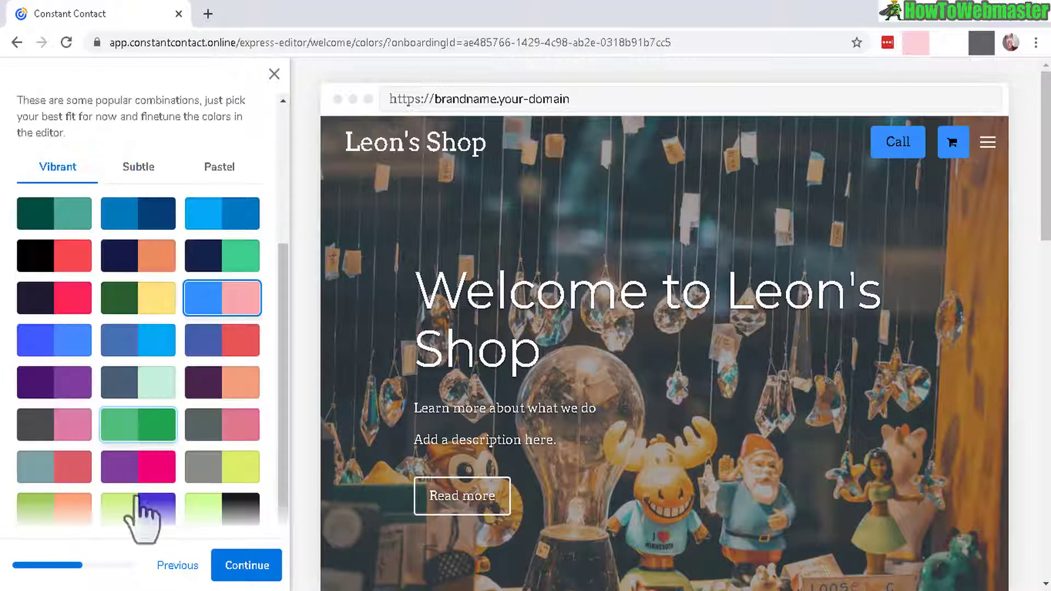
{"action": "left_click", "coordinate": [235, 565]}
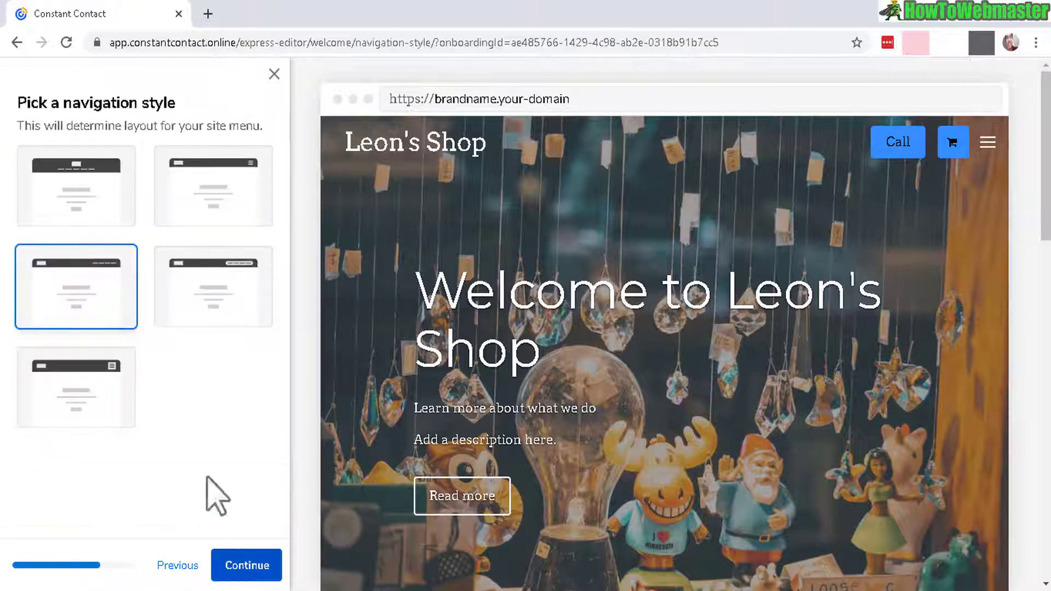
- Choose the navigation style with the centered site title above the menu and continue to the contact info
{"action": "left_click", "coordinate": [97, 203]}
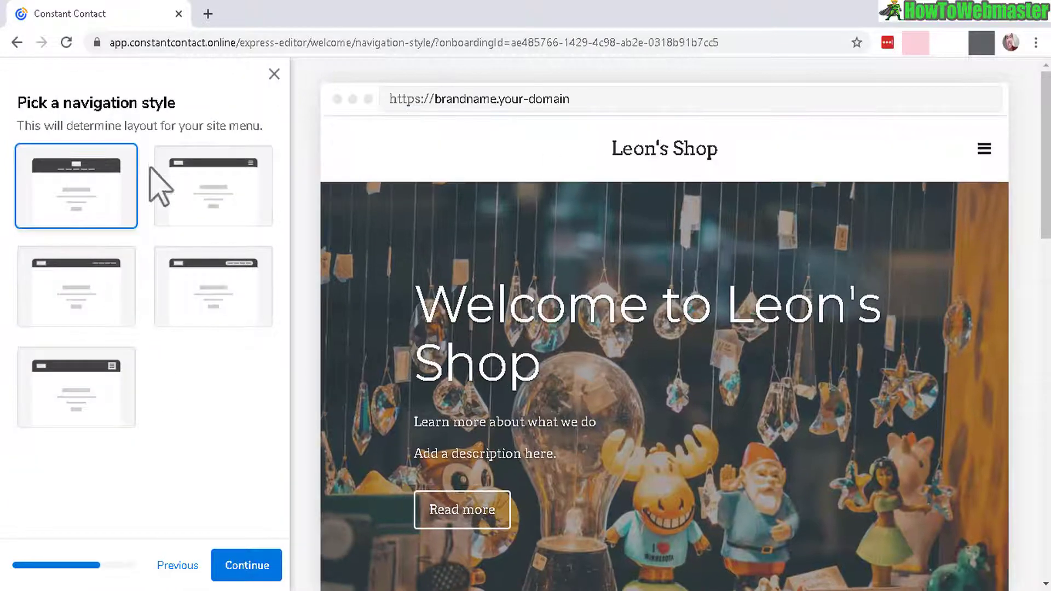
{"action": "left_click", "coordinate": [237, 212]}
{"action": "left_click", "coordinate": [77, 199]}
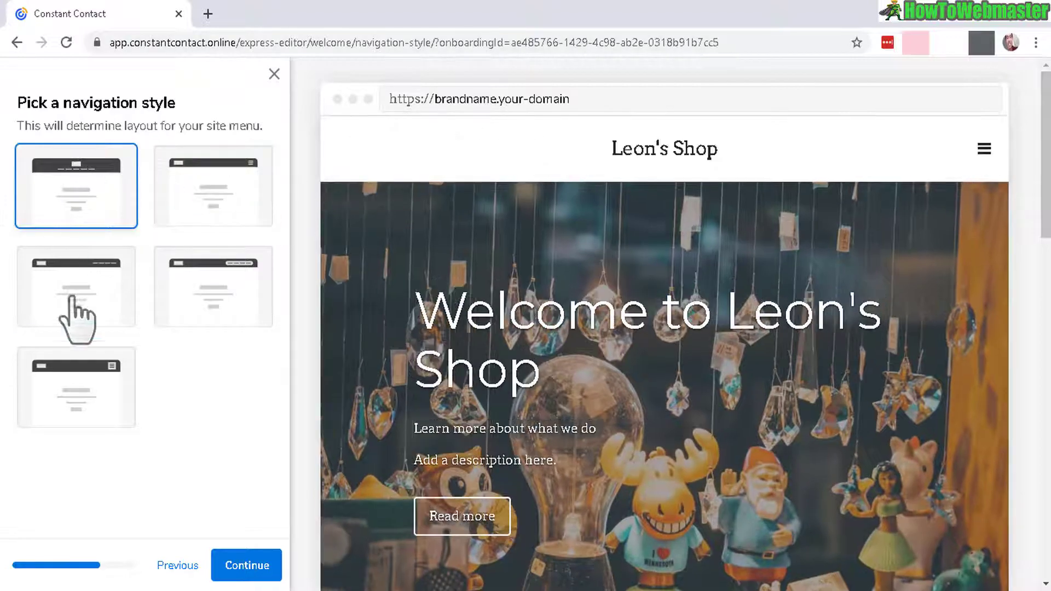
{"action": "left_click", "coordinate": [241, 567]}
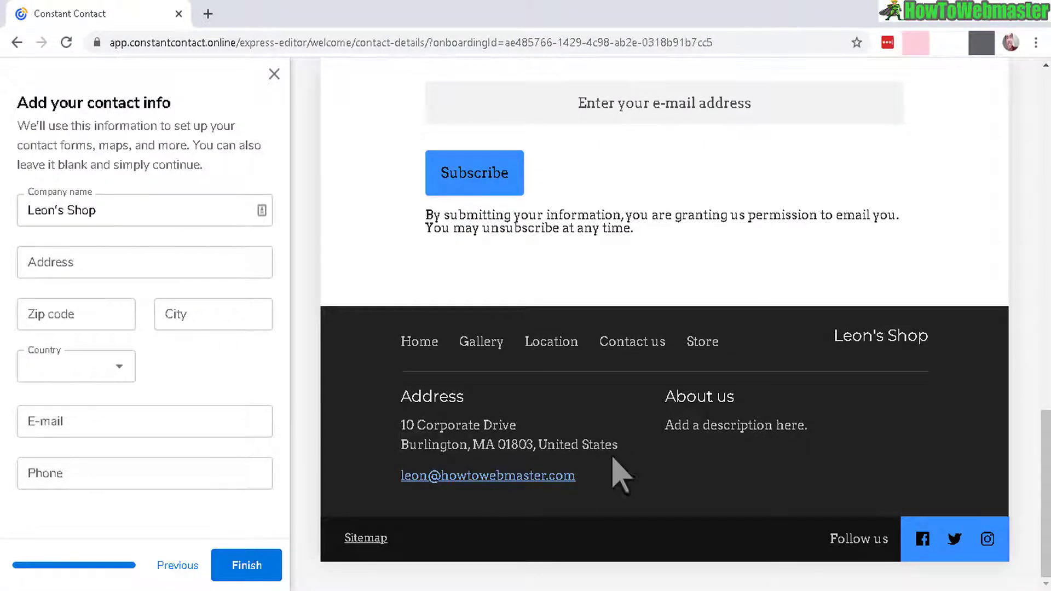
- Finish the site setup with the remaining contact details left blank, and skip the editor tour
{"action": "left_click", "coordinate": [247, 566]}
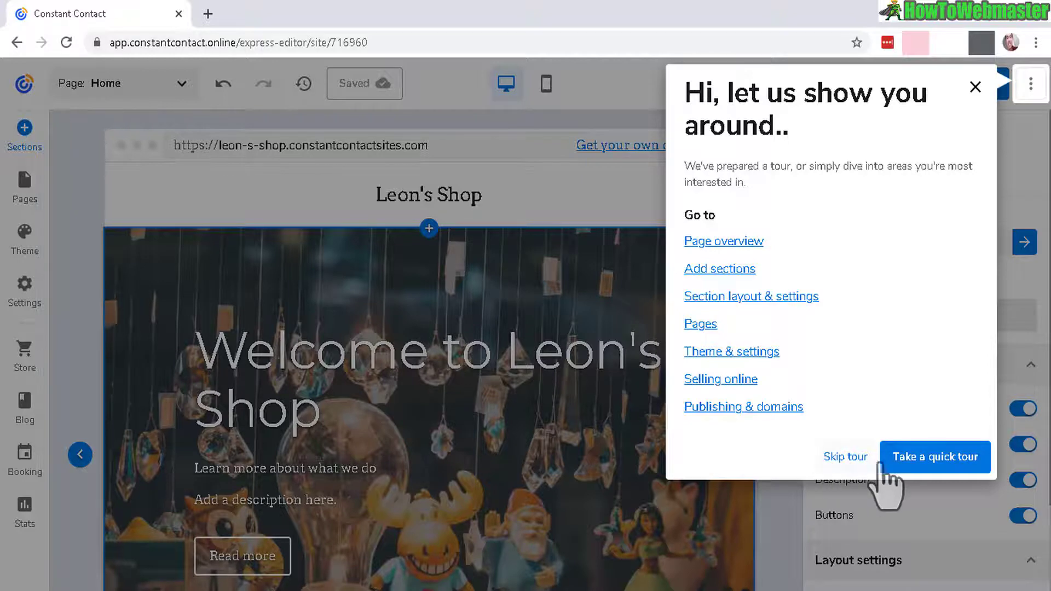
{"action": "left_click", "coordinate": [846, 456]}
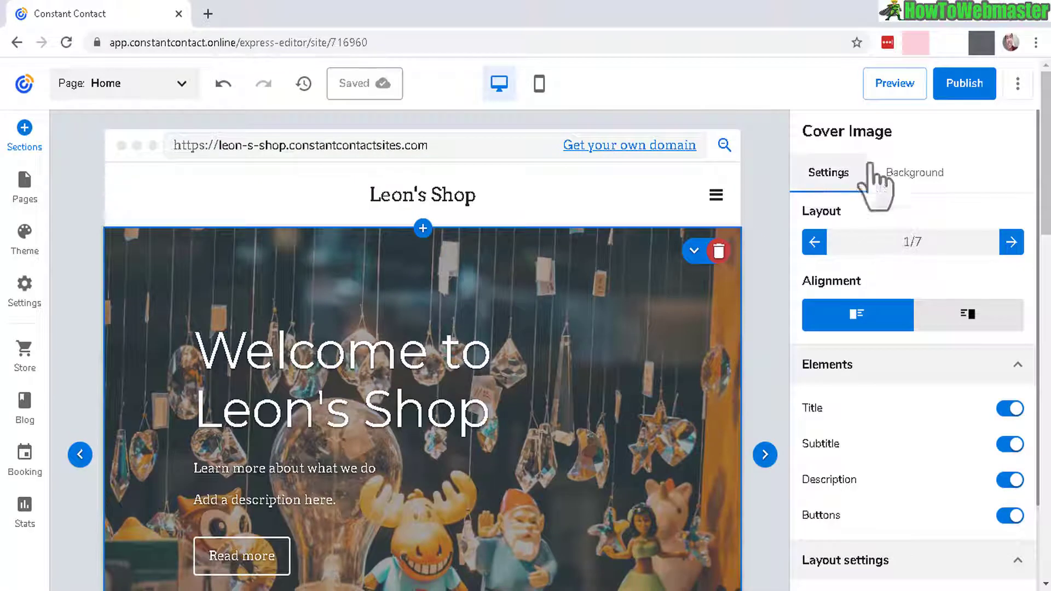
{"action": "scroll", "coordinate": [423, 350], "scroll_direction": "down", "scroll_amount": 3}
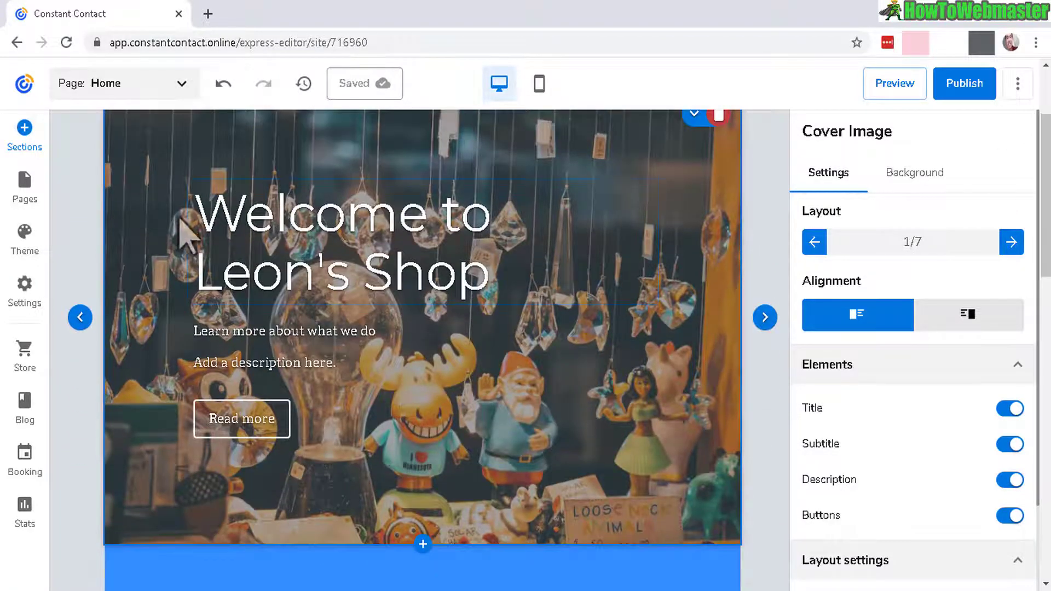
{"action": "left_click", "coordinate": [312, 195]}
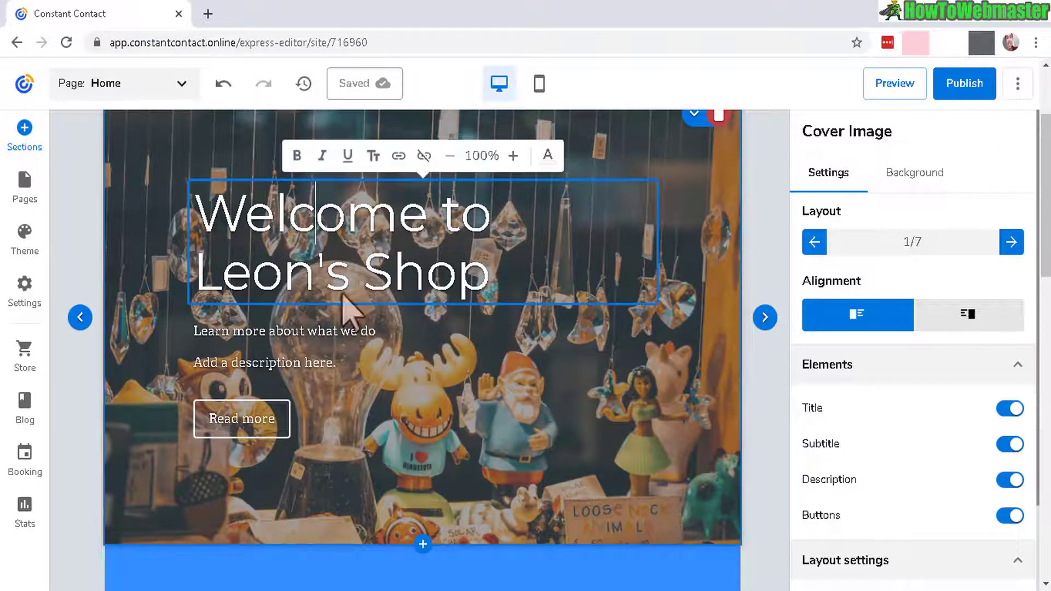
{"action": "type", "text": "d"}
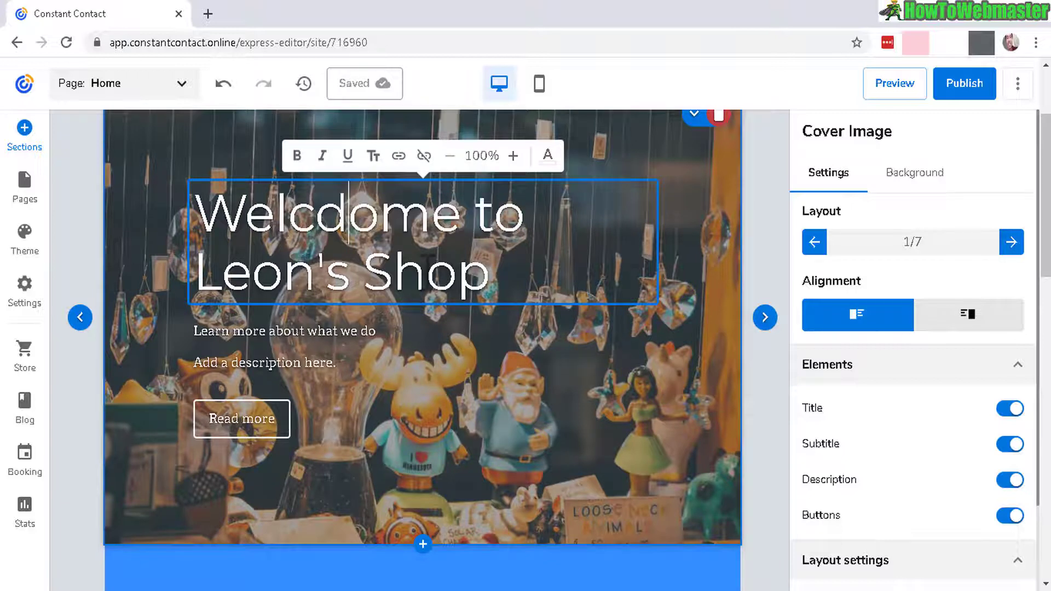
{"action": "key", "text": "BackSpace"}
{"action": "type", "text": "fje"}
{"action": "key", "text": "BackSpace"}
{"action": "key", "text": "BackSpace"}
{"action": "key", "text": "BackSpace"}
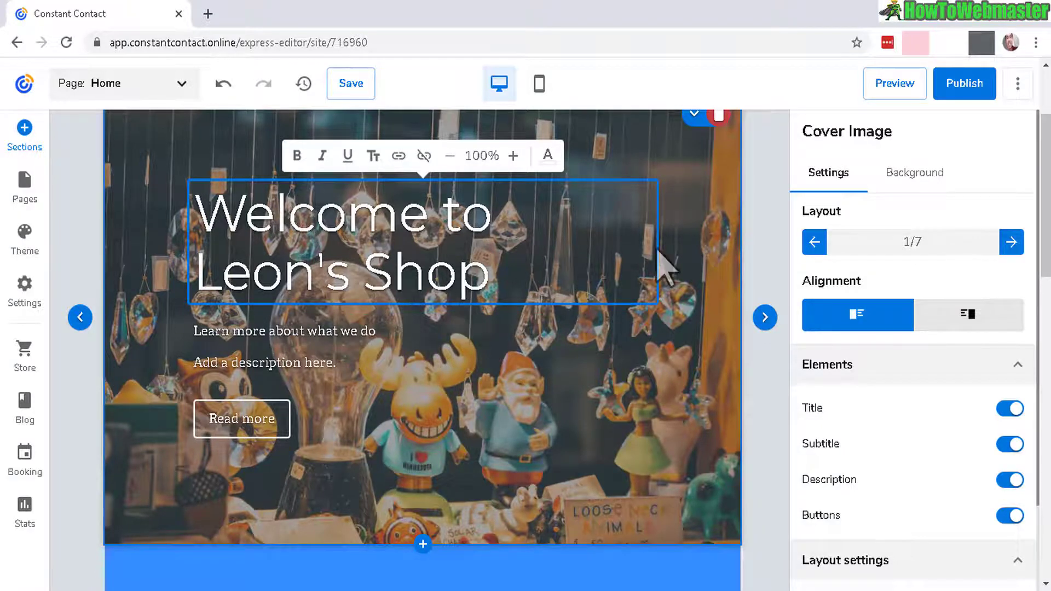
- Change the cover subtitle to "Learn more about what we do..." and open the cover image's background options
{"action": "left_click", "coordinate": [261, 331]}
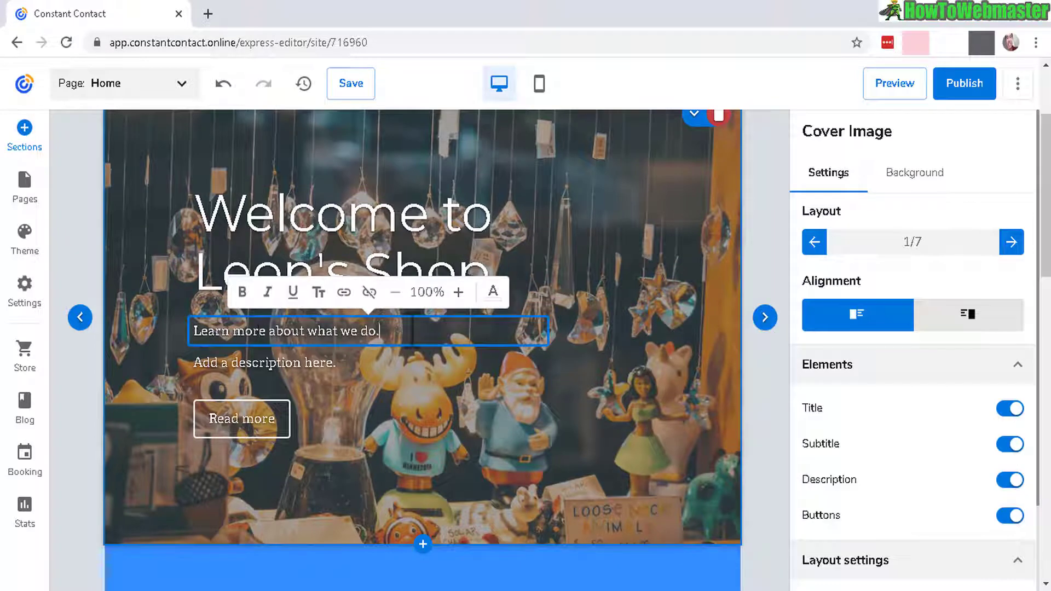
{"action": "left_click", "coordinate": [913, 180]}
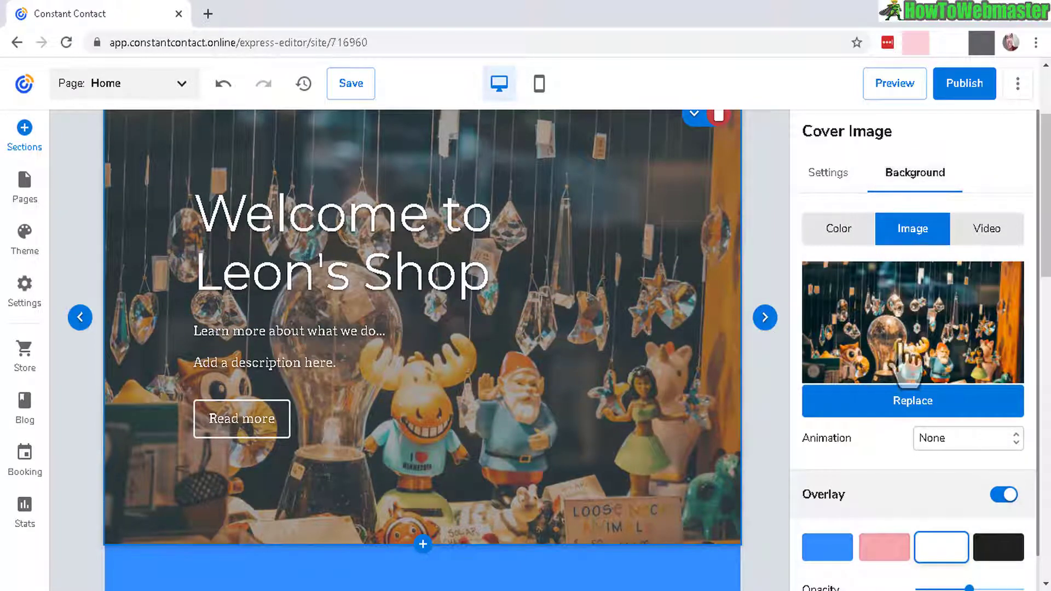
- Look at the shape settings of the media/text section's image, and replace it with the three-minions picture from the image library
{"action": "left_click_drag", "start_coordinate": [1047, 179], "coordinate": [1048, 245]}
{"action": "mouse_move", "coordinate": [317, 406]}
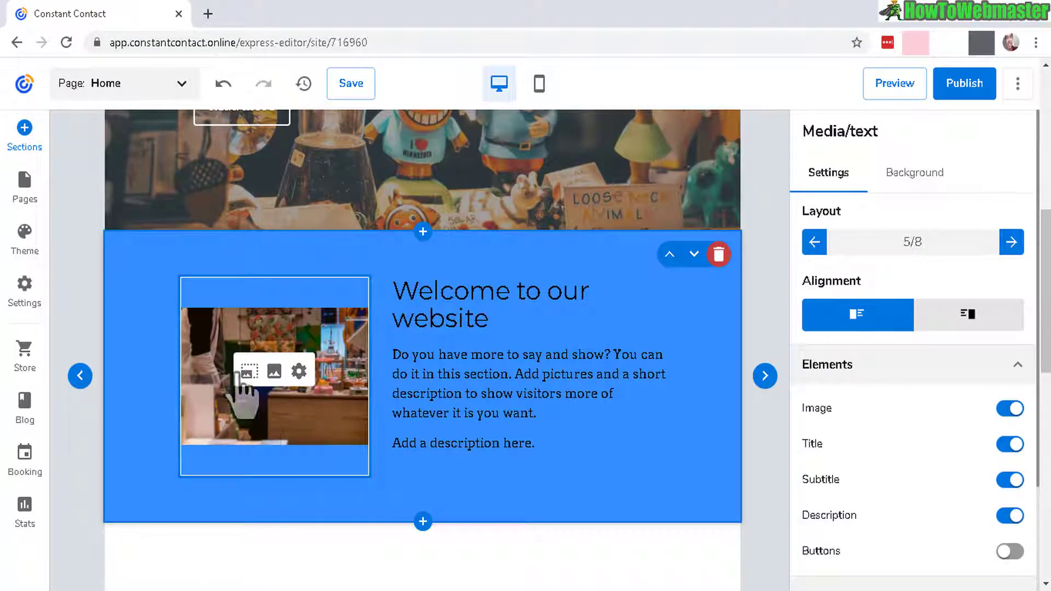
{"action": "left_click", "coordinate": [299, 371]}
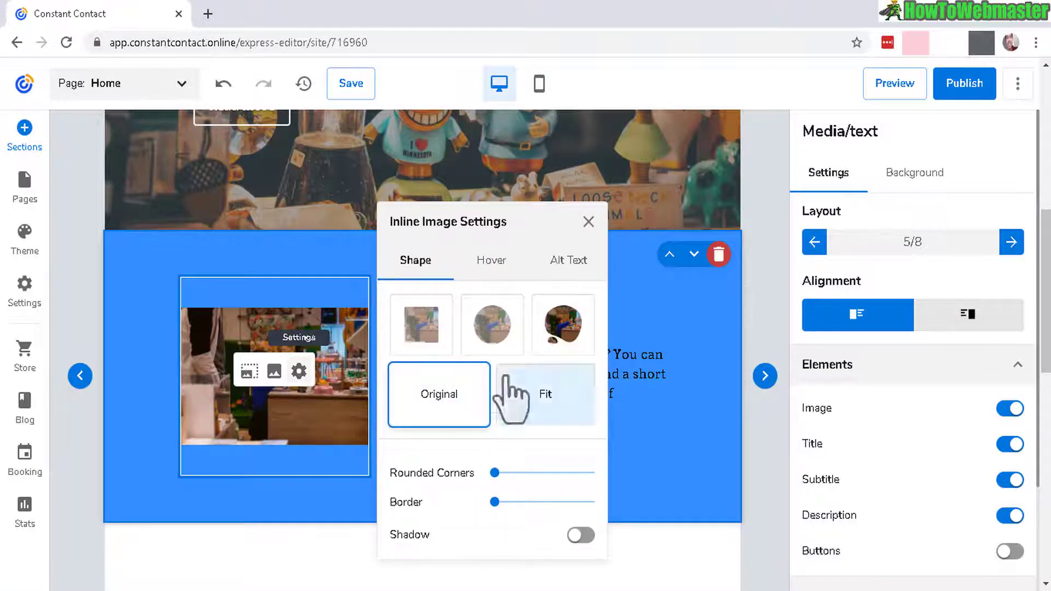
{"action": "left_click", "coordinate": [274, 372]}
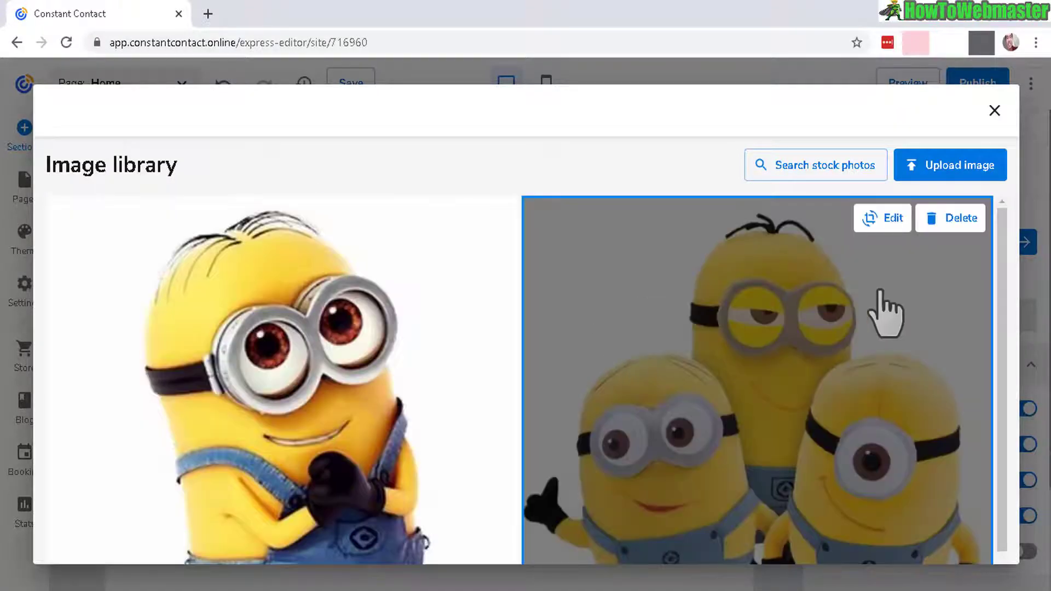
{"action": "left_click", "coordinate": [864, 292]}
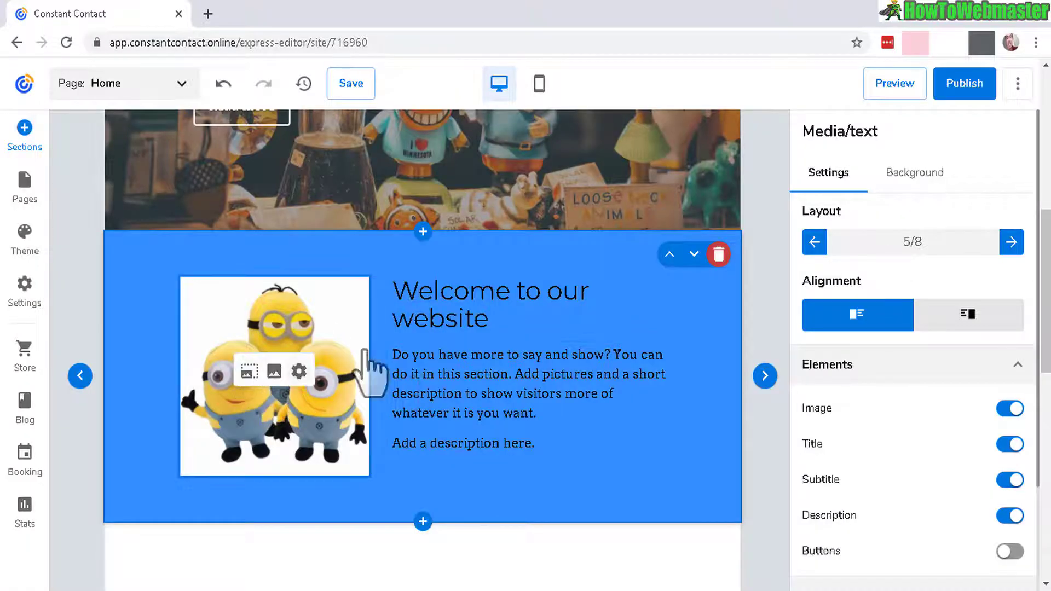
- Insert "jjj" into the word Welcome in the media/text heading and make "Welcomjjj" bold
{"action": "left_click", "coordinate": [497, 294]}
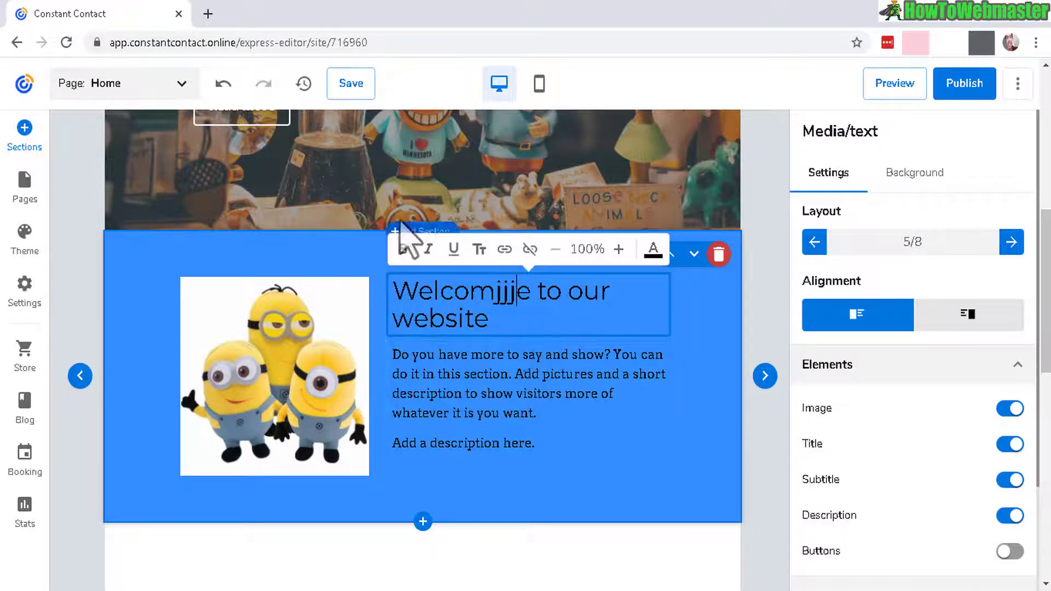
{"action": "left_click_drag", "start_coordinate": [516, 293], "coordinate": [393, 288]}
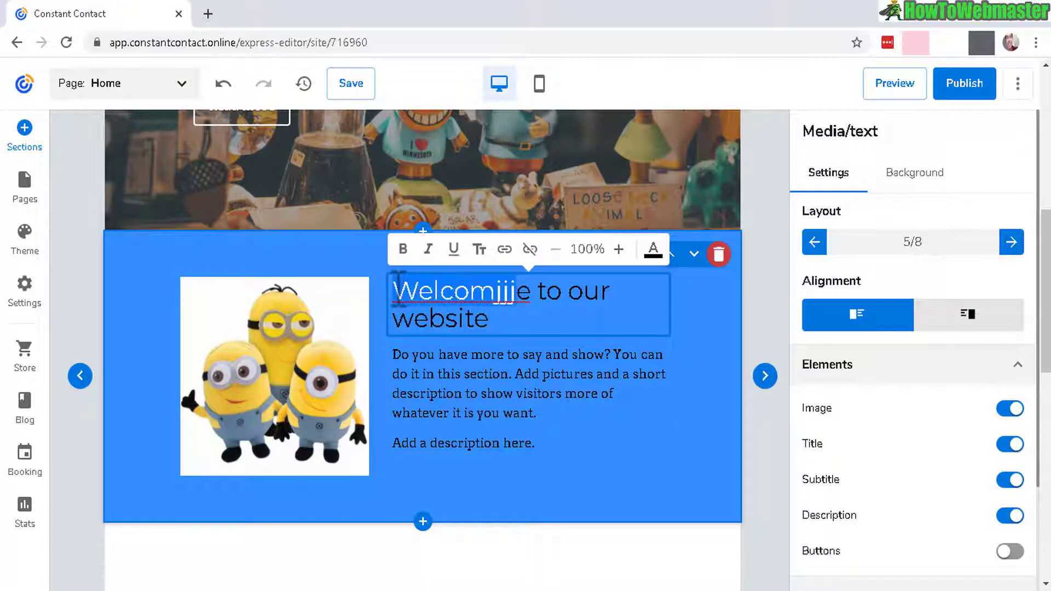
{"action": "left_click", "coordinate": [403, 249]}
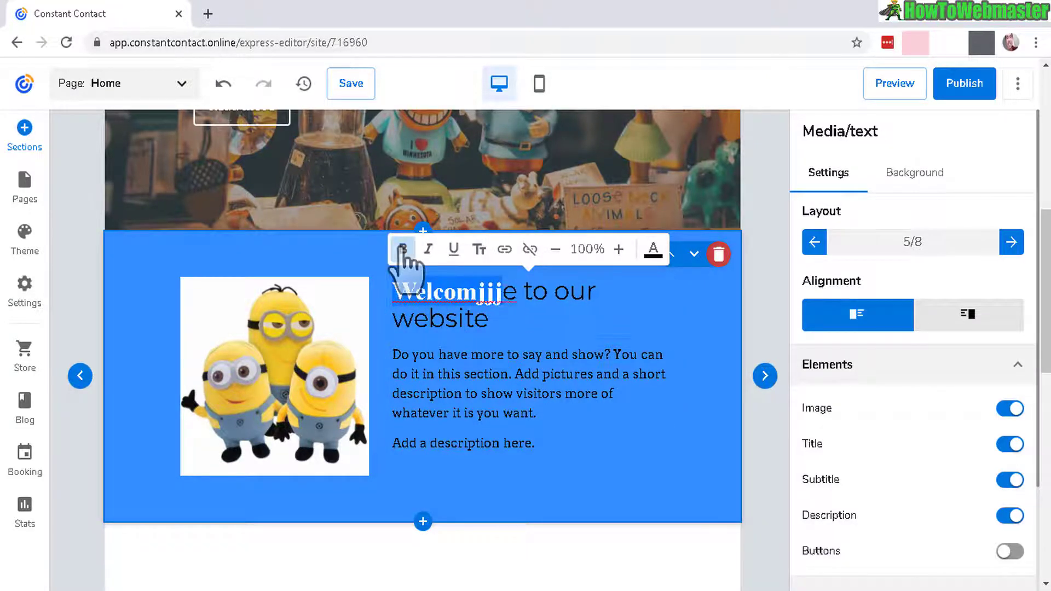
{"action": "left_click", "coordinate": [566, 392]}
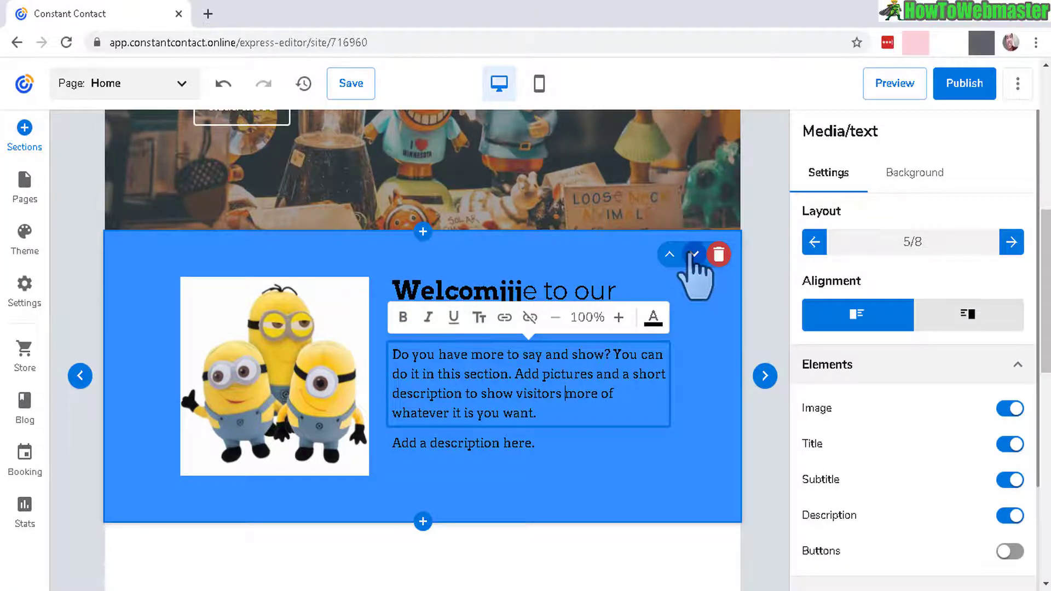
- Move the media/text section below the Subscribe section, and move it back up above it
{"action": "left_click", "coordinate": [695, 254]}
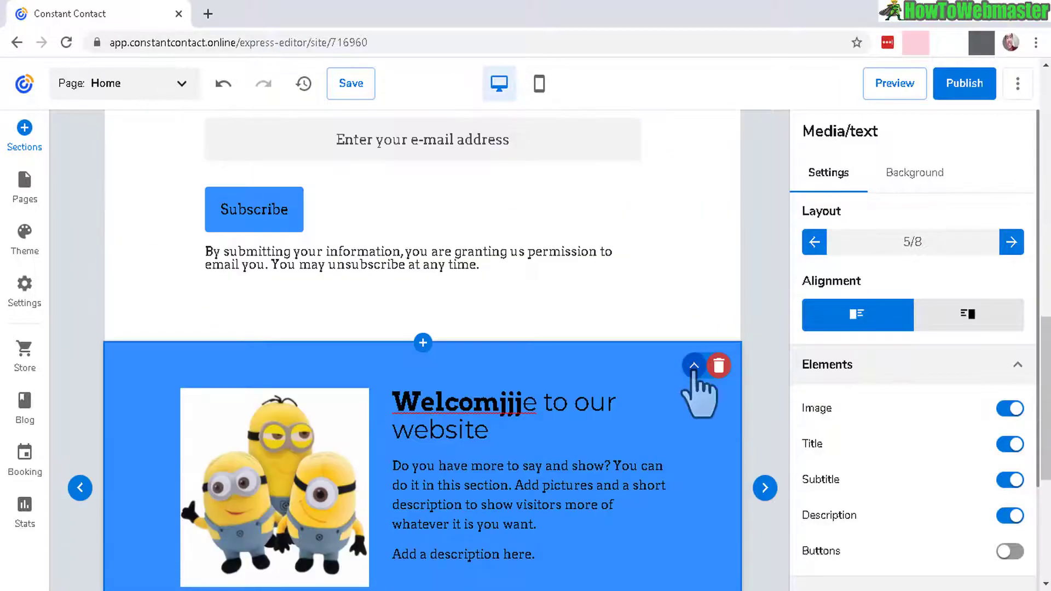
{"action": "left_click", "coordinate": [693, 366]}
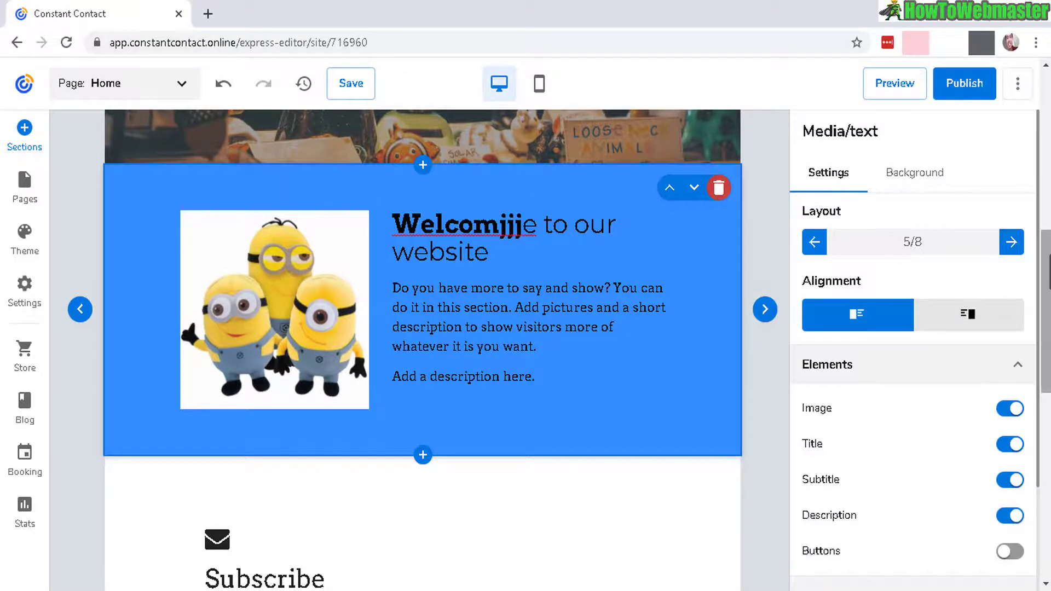
- Delete the Subscribe section from the home page
{"action": "left_click_drag", "start_coordinate": [1047, 329], "coordinate": [1050, 448]}
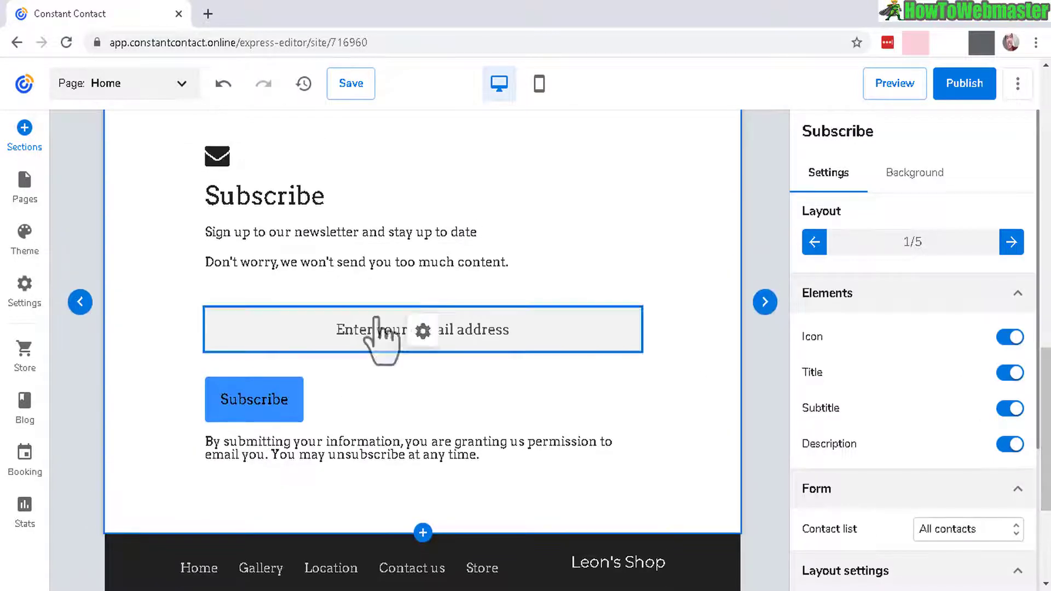
{"action": "scroll", "coordinate": [446, 329], "scroll_direction": "up", "scroll_amount": 4}
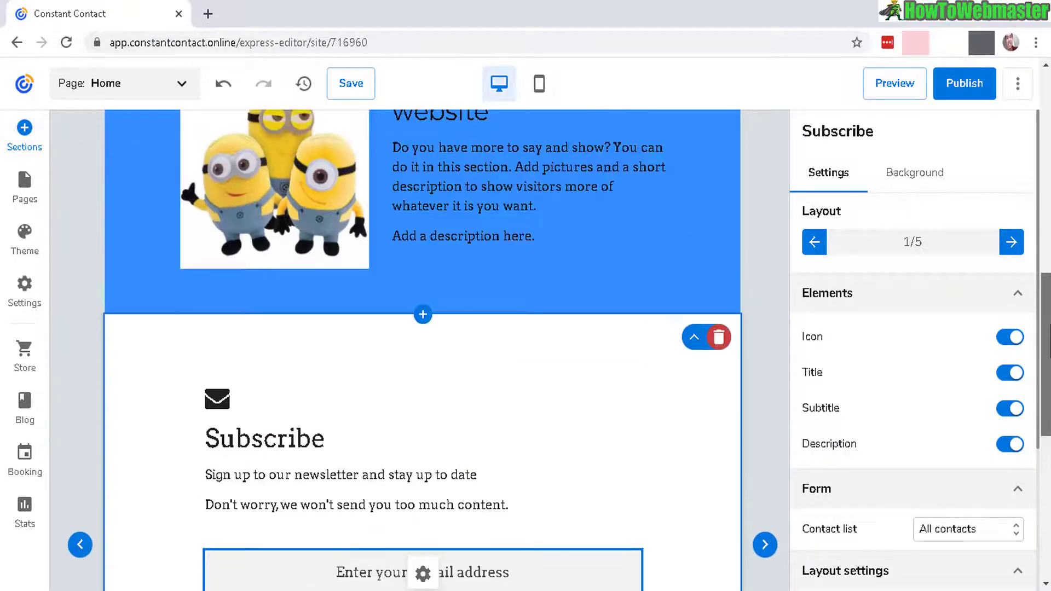
{"action": "left_click", "coordinate": [718, 337]}
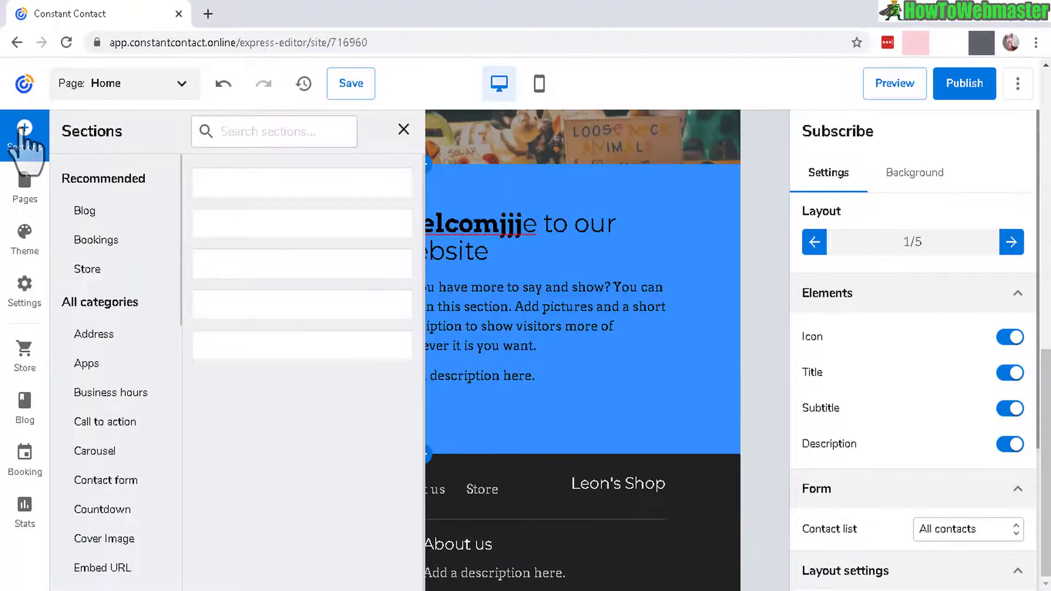
- Add the Address section with the map beside the contact details, and check its placement under the cover image
{"action": "left_click", "coordinate": [23, 136]}
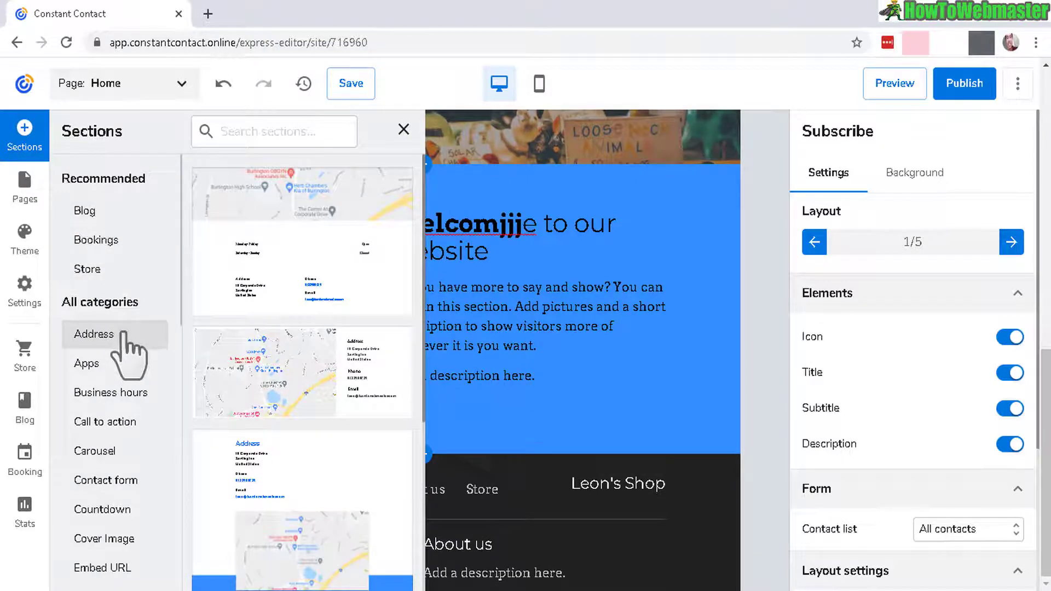
{"action": "left_click", "coordinate": [320, 395]}
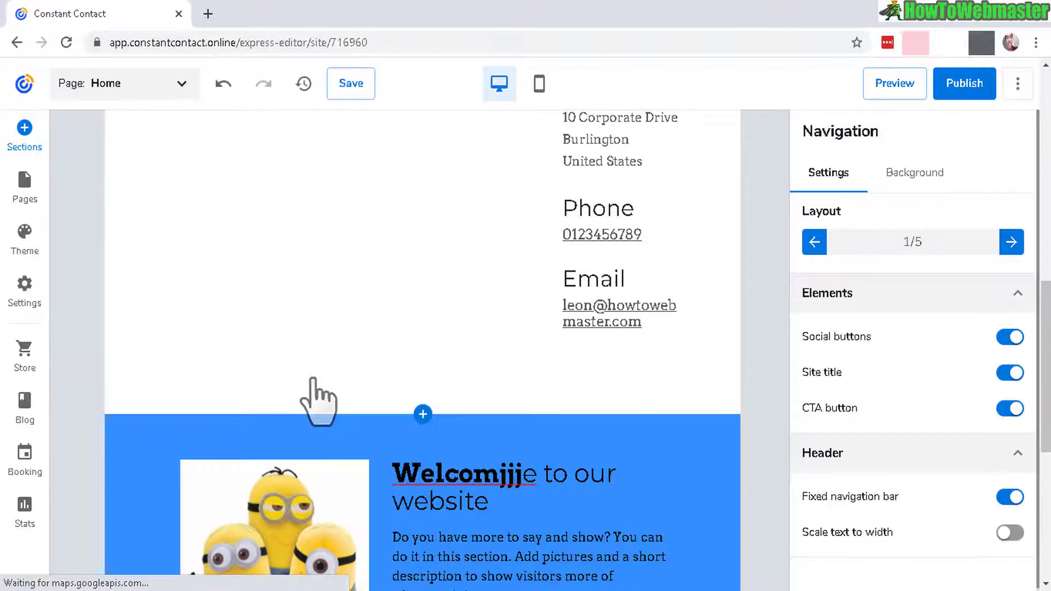
{"action": "left_click_drag", "start_coordinate": [1050, 364], "coordinate": [1049, 292]}
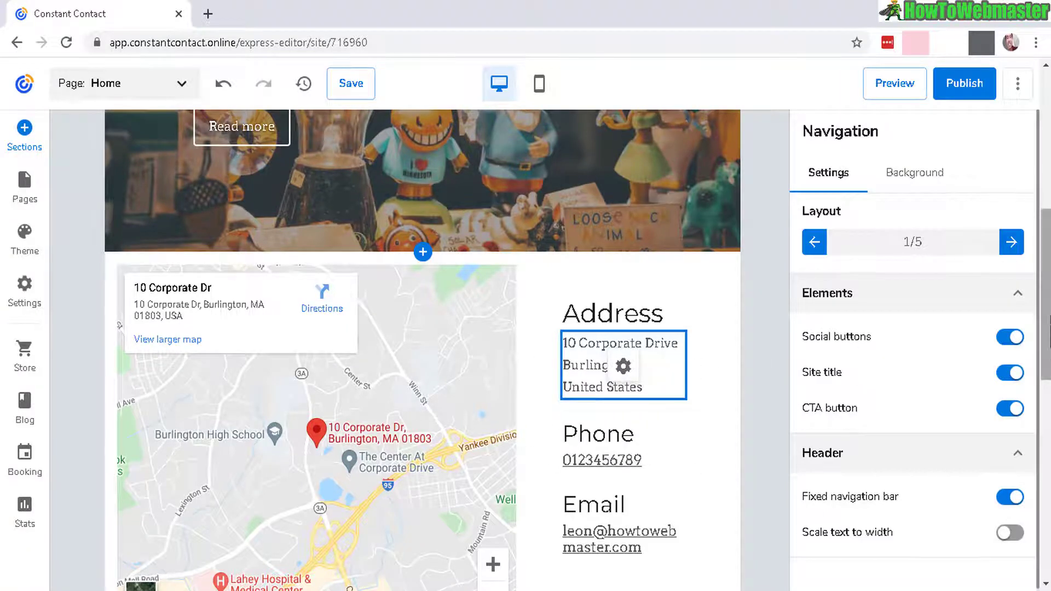
{"action": "left_click_drag", "start_coordinate": [1050, 328], "coordinate": [1049, 244]}
{"action": "left_click_drag", "start_coordinate": [1050, 204], "coordinate": [1049, 150]}
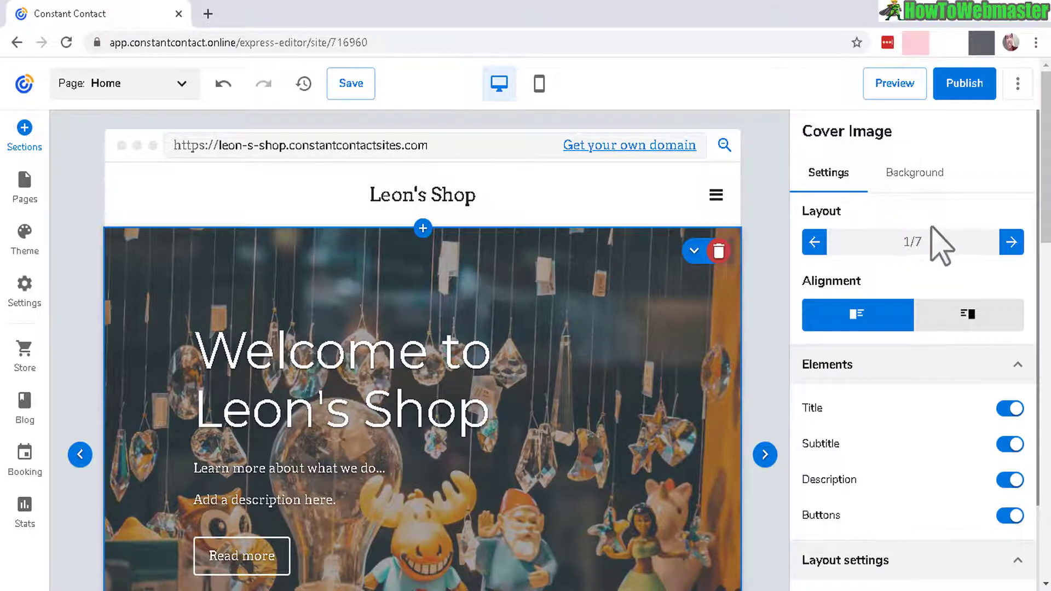
- Check the home page in the editor's mobile layout and preview the site in both mobile and desktop versions
{"action": "left_click", "coordinate": [539, 83]}
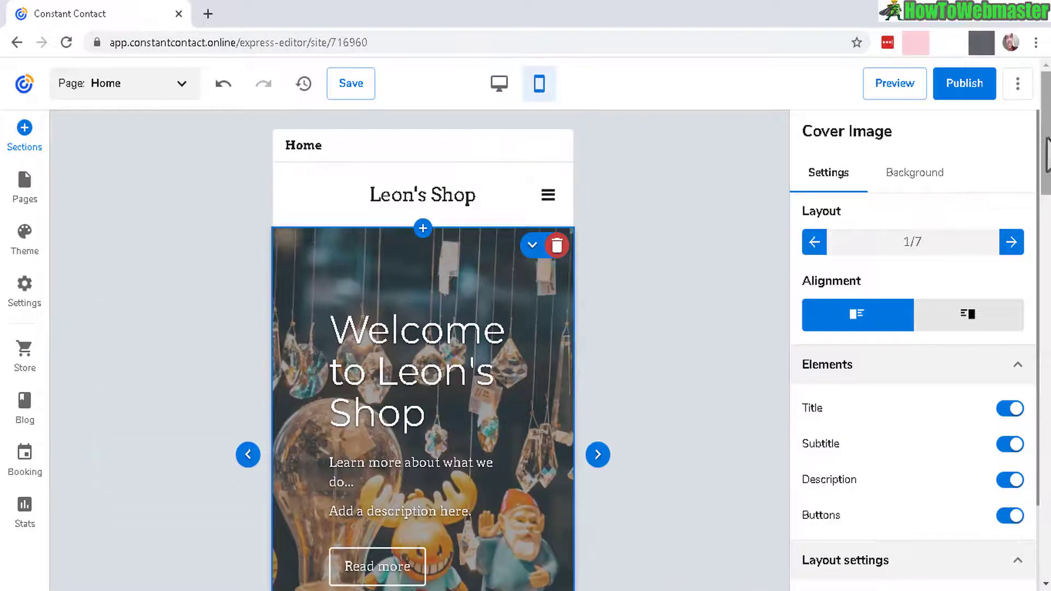
{"action": "left_click_drag", "start_coordinate": [1046, 137], "coordinate": [1040, 104]}
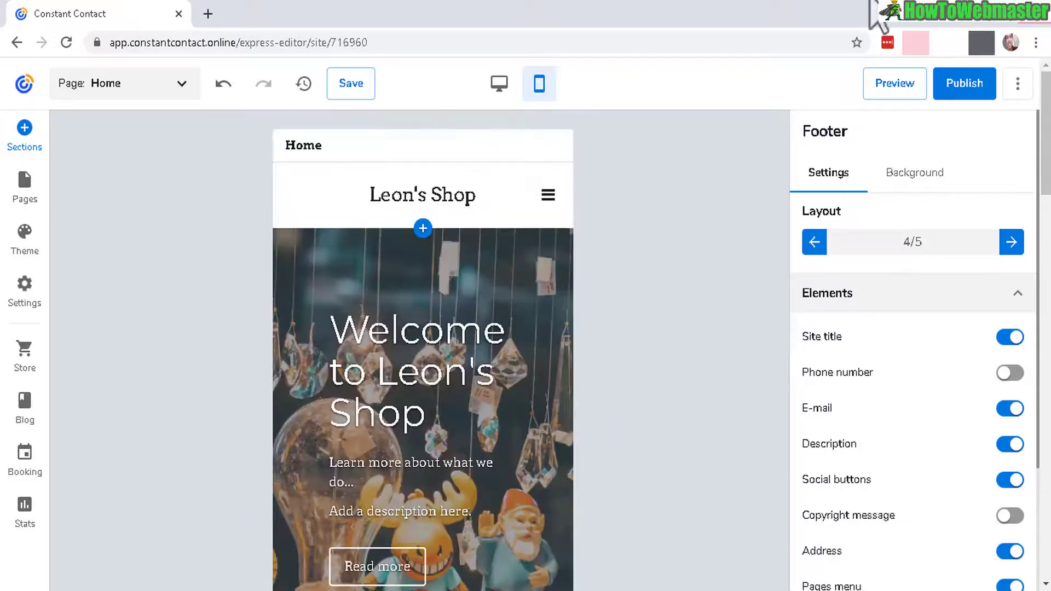
{"action": "left_click", "coordinate": [897, 83]}
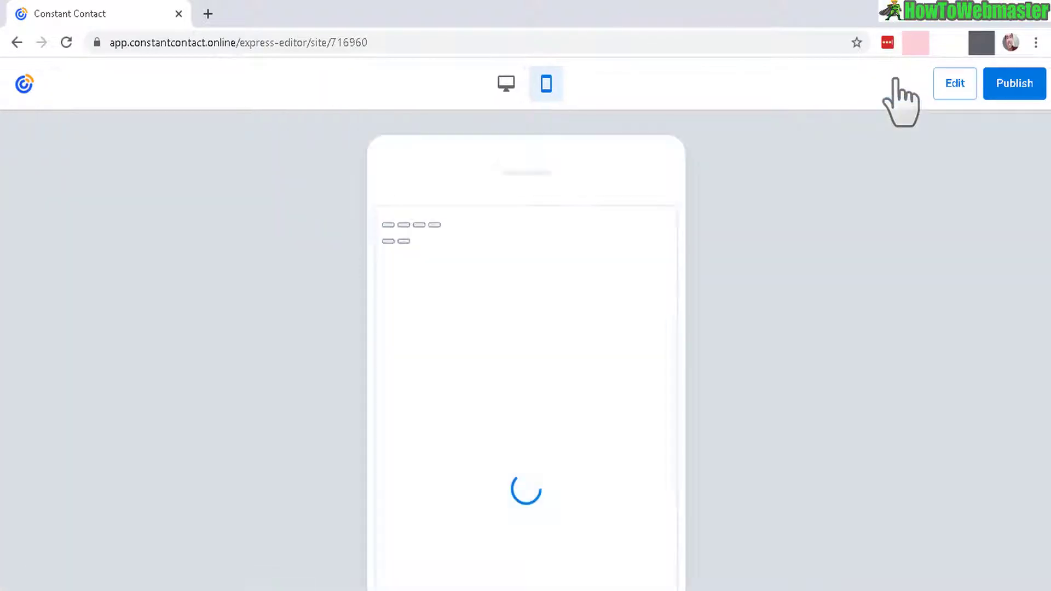
{"action": "scroll", "coordinate": [675, 306], "scroll_direction": "down", "scroll_amount": 10}
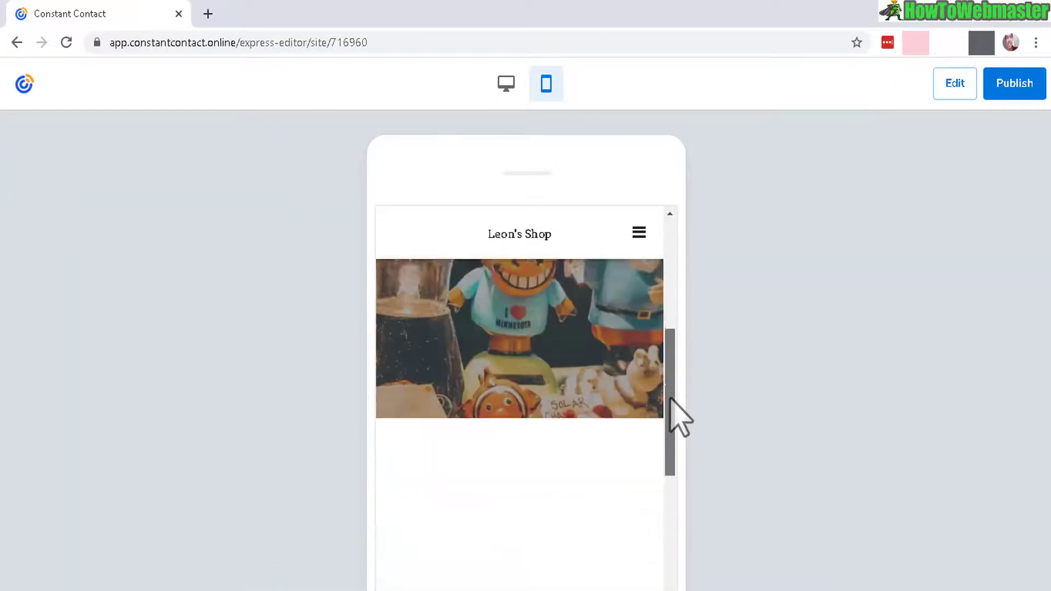
{"action": "scroll", "coordinate": [672, 286], "scroll_direction": "up", "scroll_amount": 10}
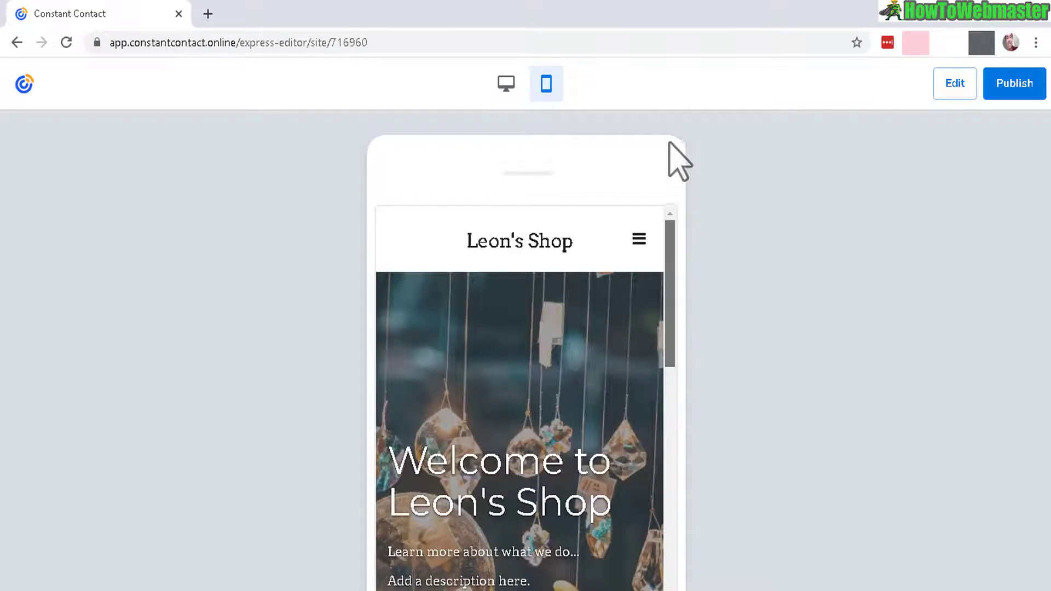
{"action": "left_click", "coordinate": [504, 85]}
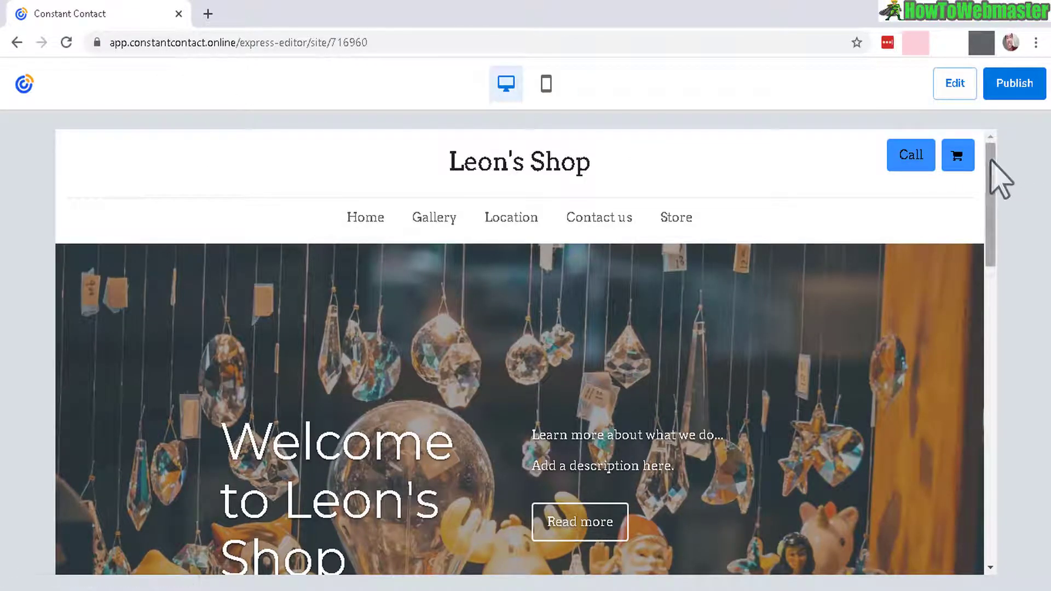
{"action": "left_click_drag", "start_coordinate": [992, 160], "coordinate": [995, 132]}
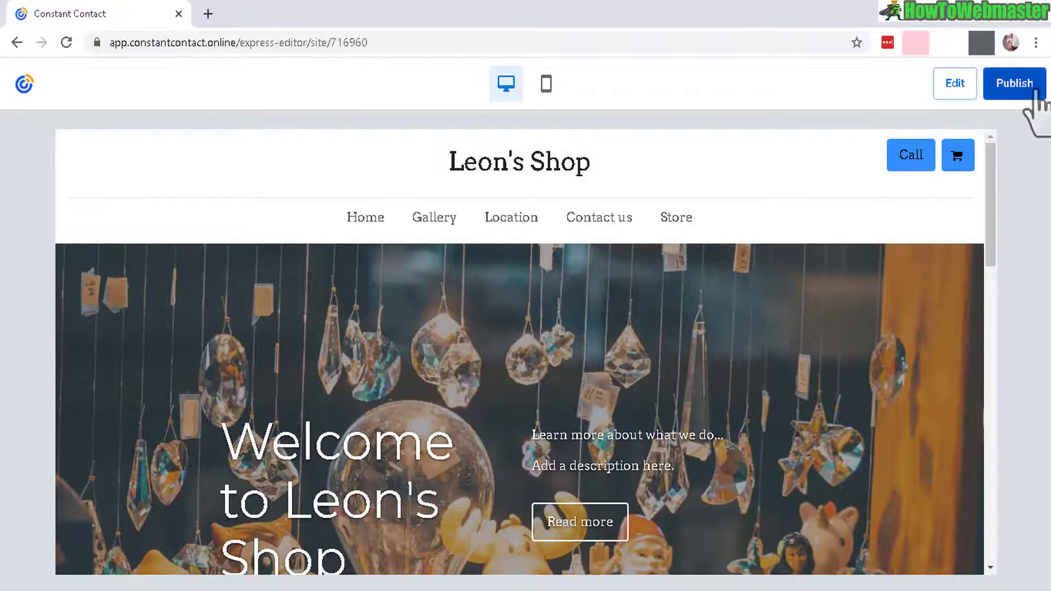
- Publish the site and open its live address in a new browser tab to look over the home page
{"action": "left_click", "coordinate": [1017, 88]}
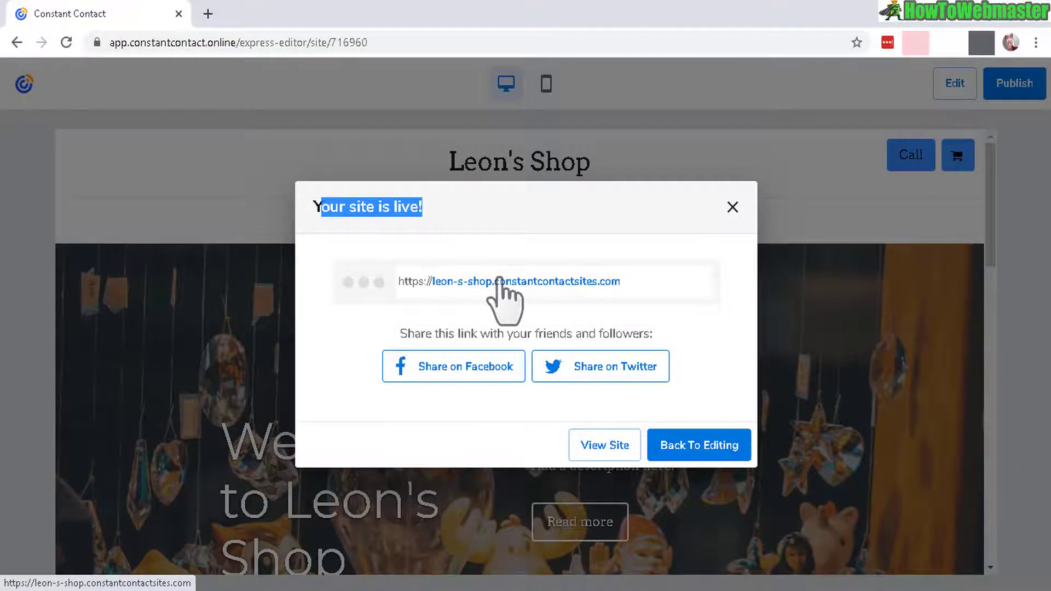
{"action": "right_click", "coordinate": [499, 280]}
{"action": "left_click", "coordinate": [522, 289]}
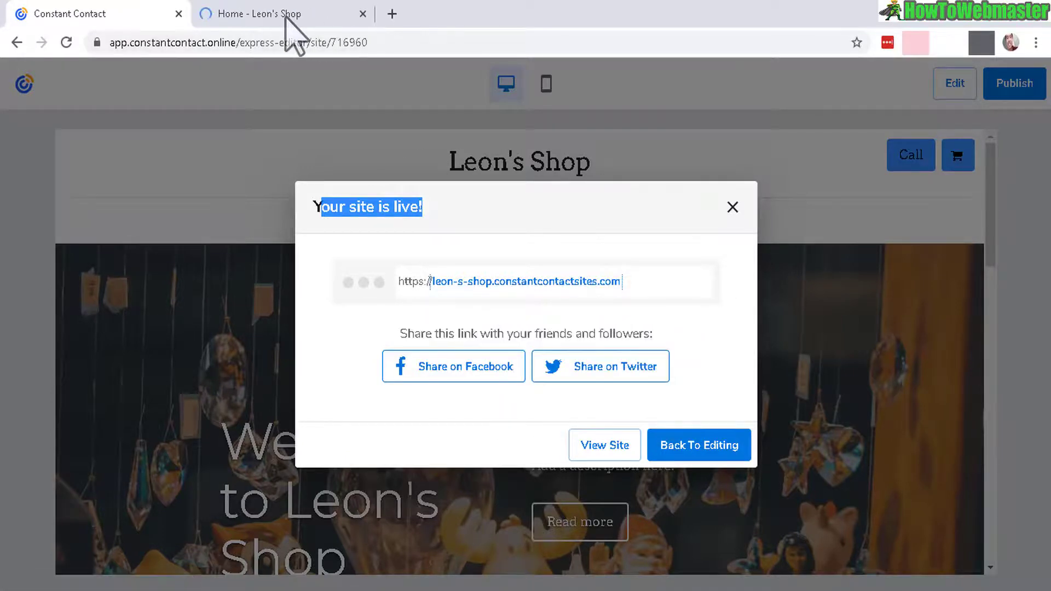
{"action": "left_click", "coordinate": [285, 17]}
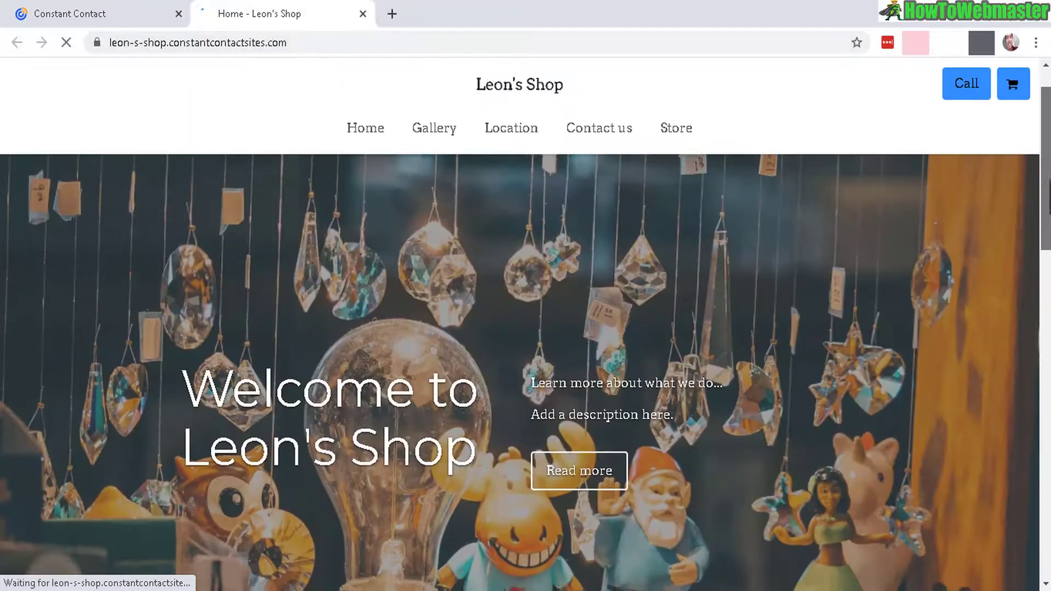
{"action": "left_click_drag", "start_coordinate": [1047, 197], "coordinate": [441, 104]}
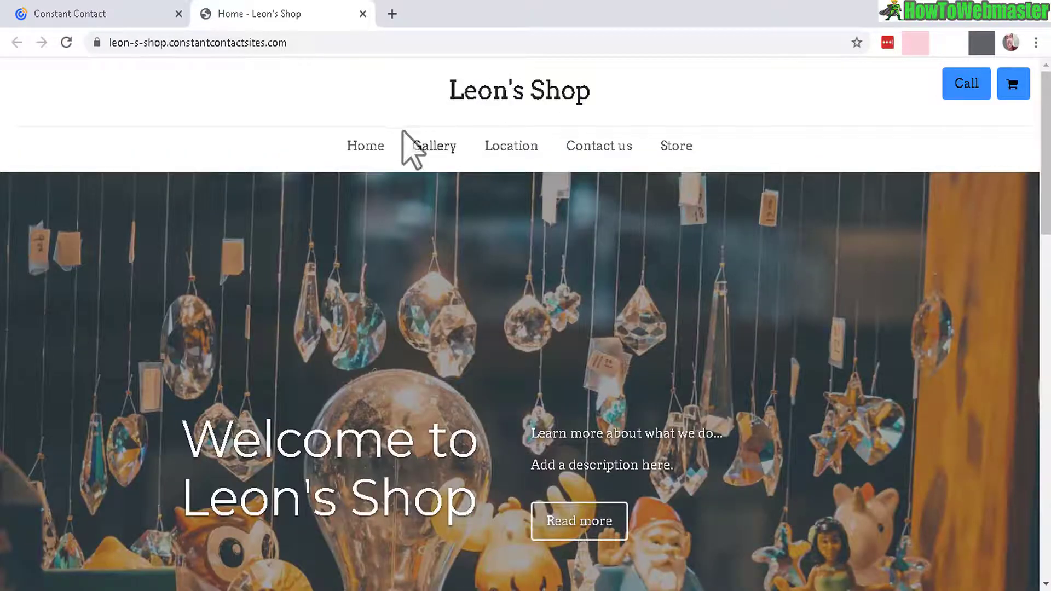
- Open the Minion Toy product from the live site's Store page and examine its name and description
{"action": "left_click", "coordinate": [678, 148]}
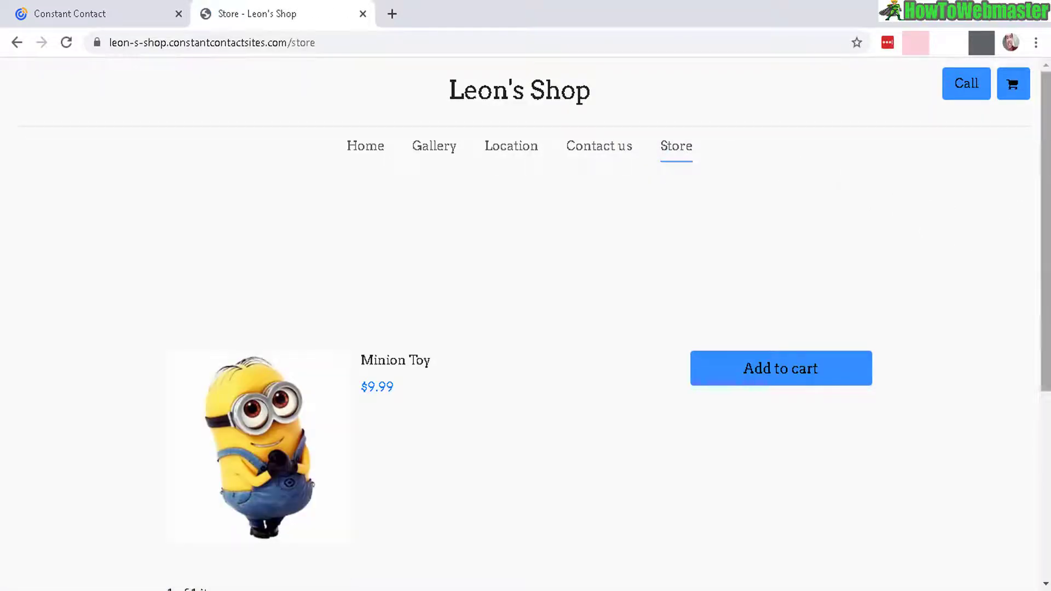
{"action": "left_click", "coordinate": [249, 446]}
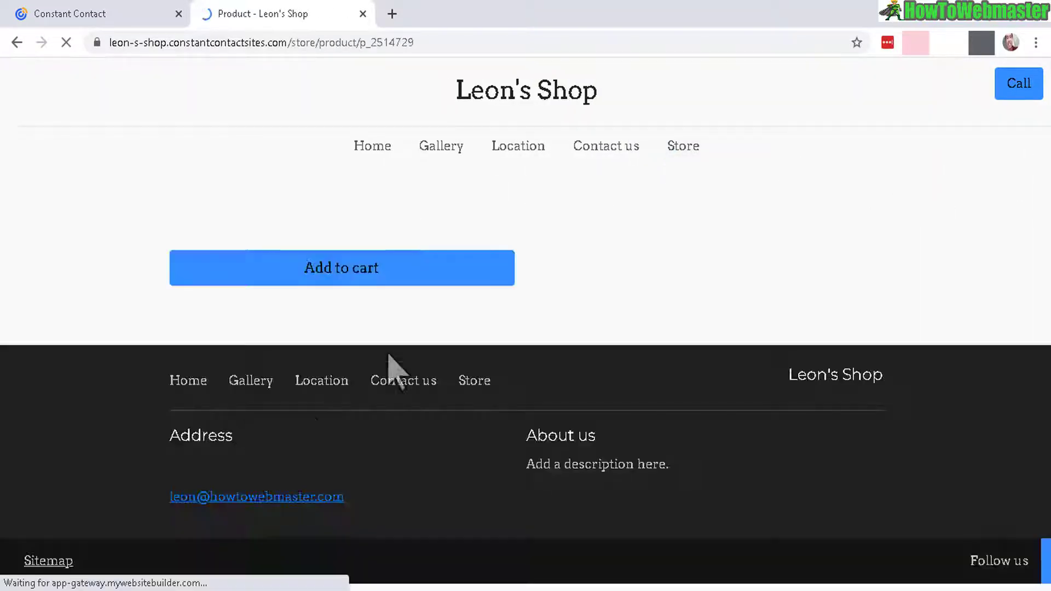
{"action": "left_click_drag", "start_coordinate": [1050, 155], "coordinate": [1032, 256]}
{"action": "left_click_drag", "start_coordinate": [633, 222], "coordinate": [597, 193]}
{"action": "left_click_drag", "start_coordinate": [482, 202], "coordinate": [495, 156]}
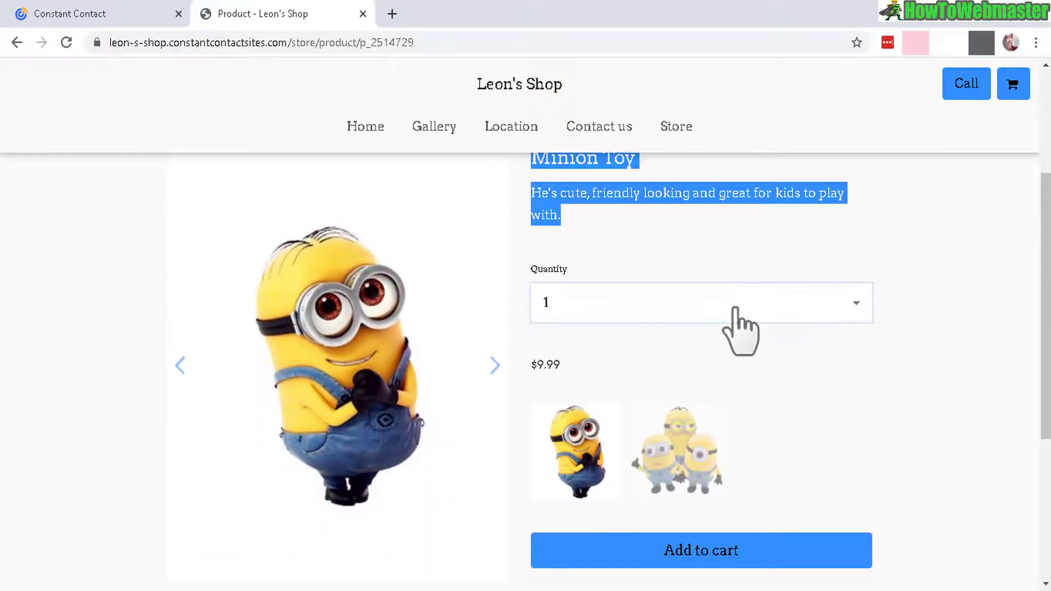
- Show the product's second picture with the three minions and add the Minion Toy to the cart
{"action": "left_click_drag", "start_coordinate": [1048, 307], "coordinate": [1047, 382]}
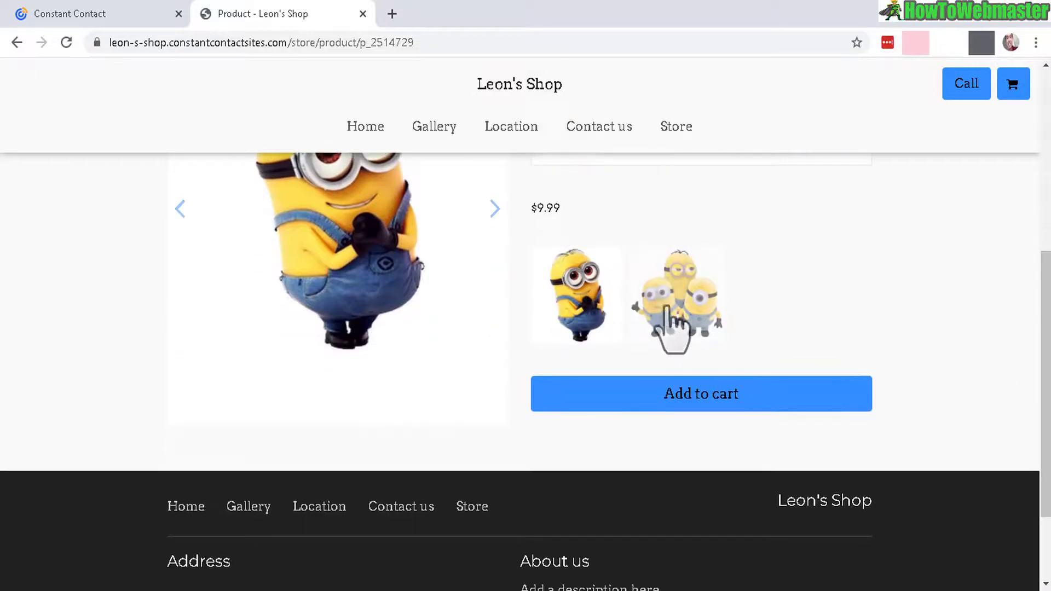
{"action": "left_click", "coordinate": [675, 318]}
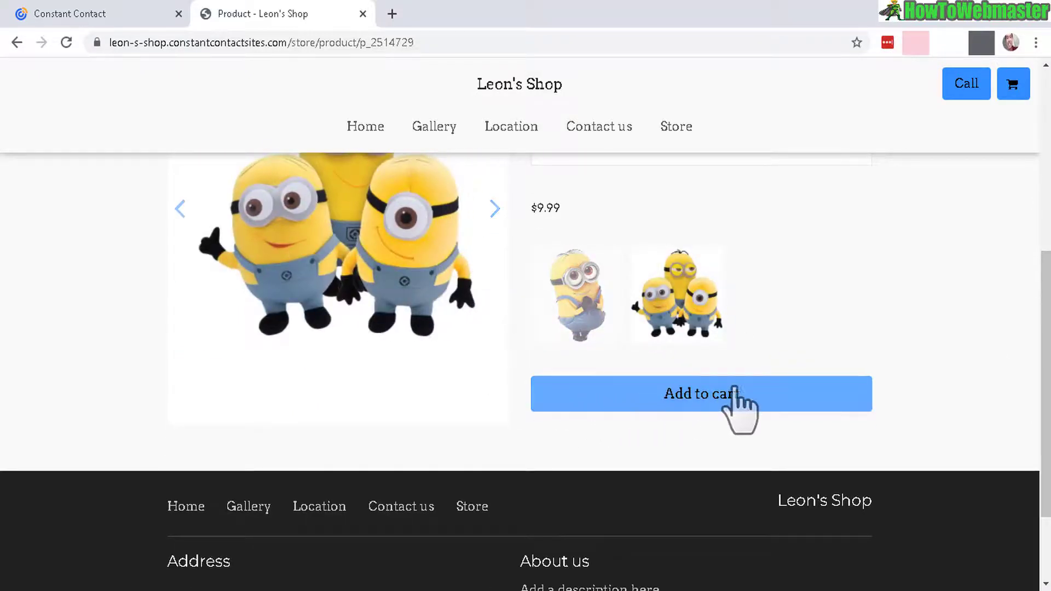
{"action": "left_click", "coordinate": [705, 395]}
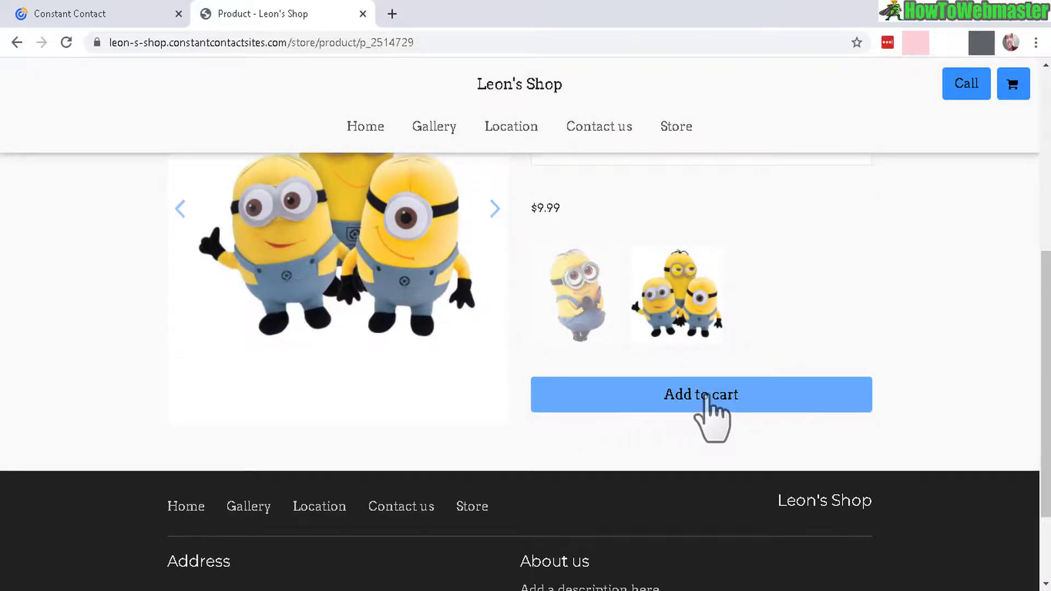